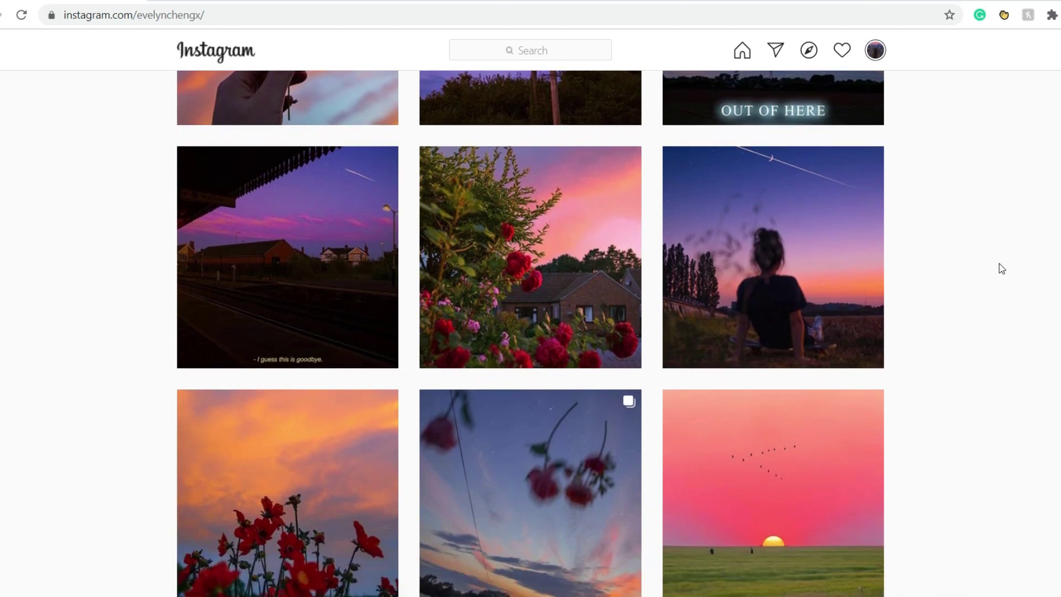
# Step: Look through the sunset and night-sky photos in the Instagram profile's grid
pyautogui.scroll(-6, 1002, 269)
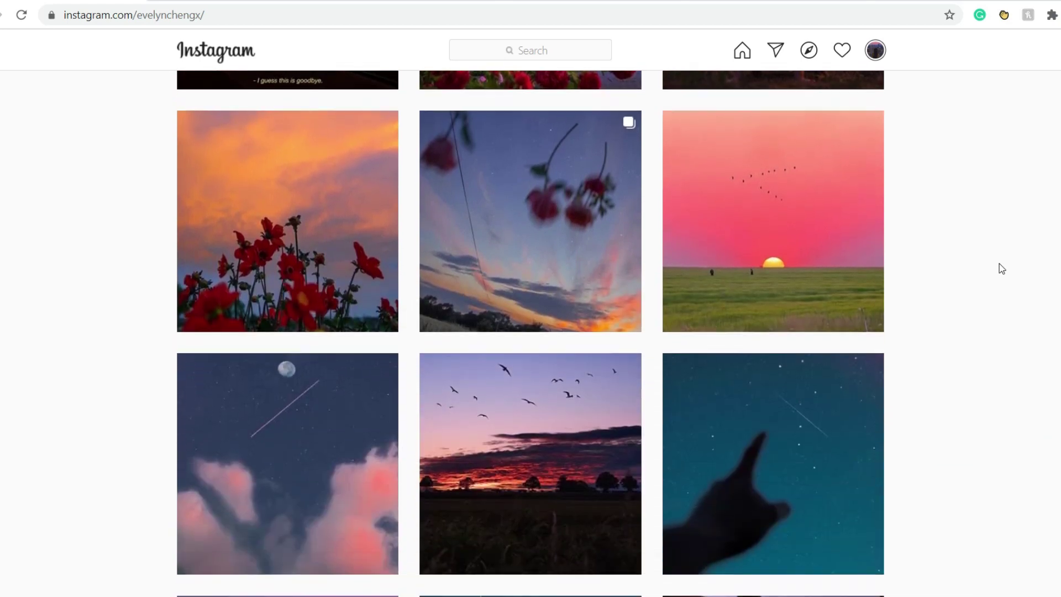
pyautogui.scroll(-9, 1002, 269)
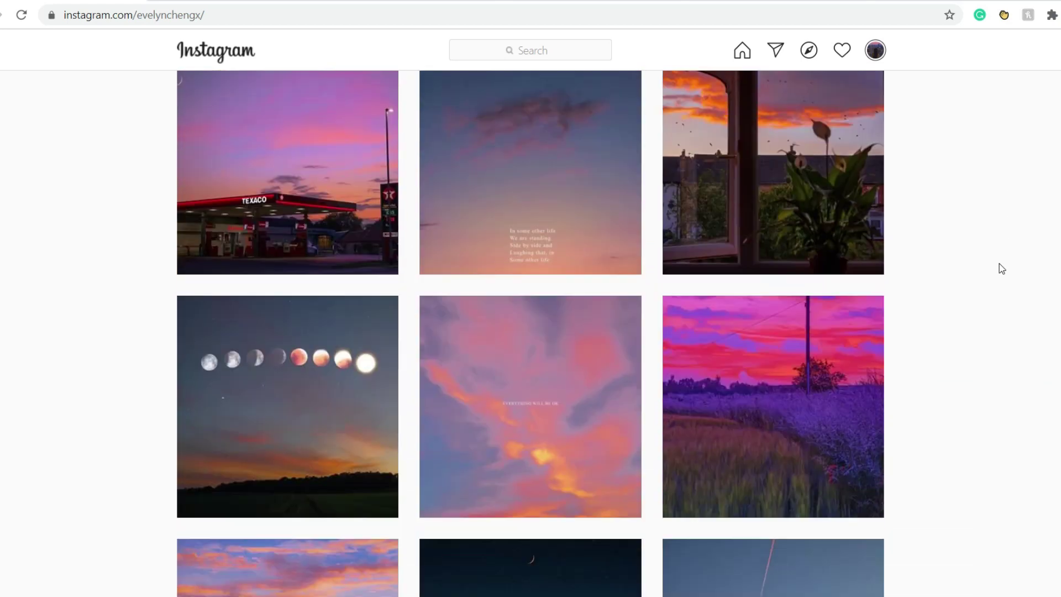
pyautogui.scroll(-11, 1002, 269)
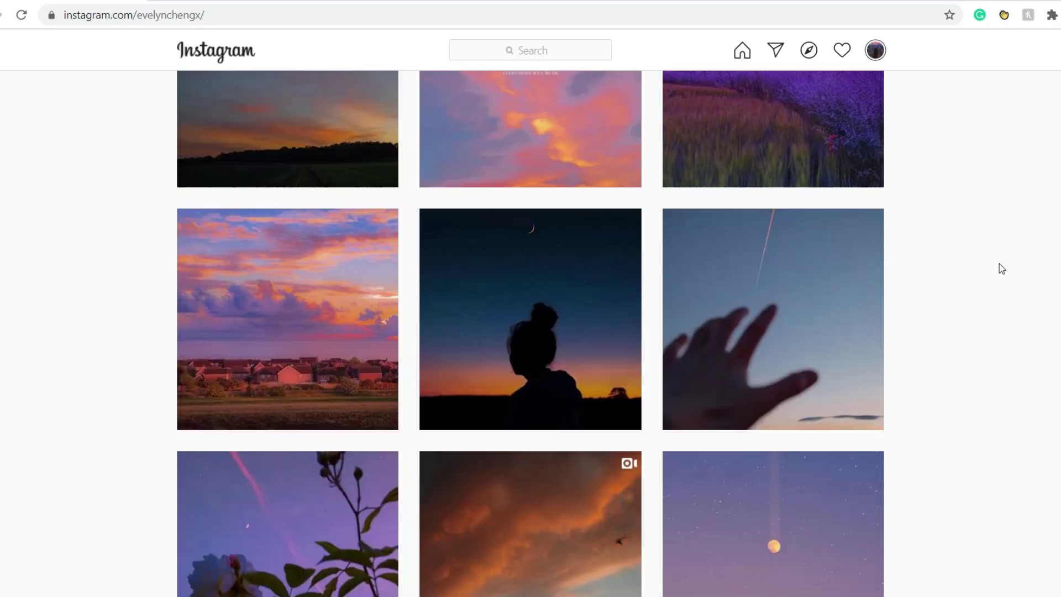
pyautogui.scroll(-9, 1002, 268)
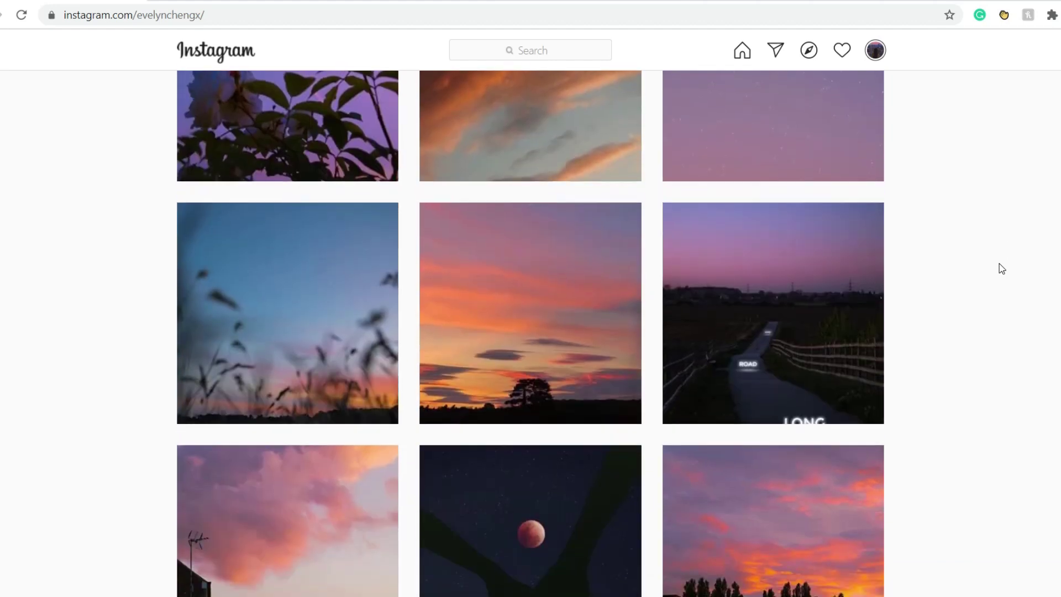
pyautogui.scroll(-5, 1002, 268)
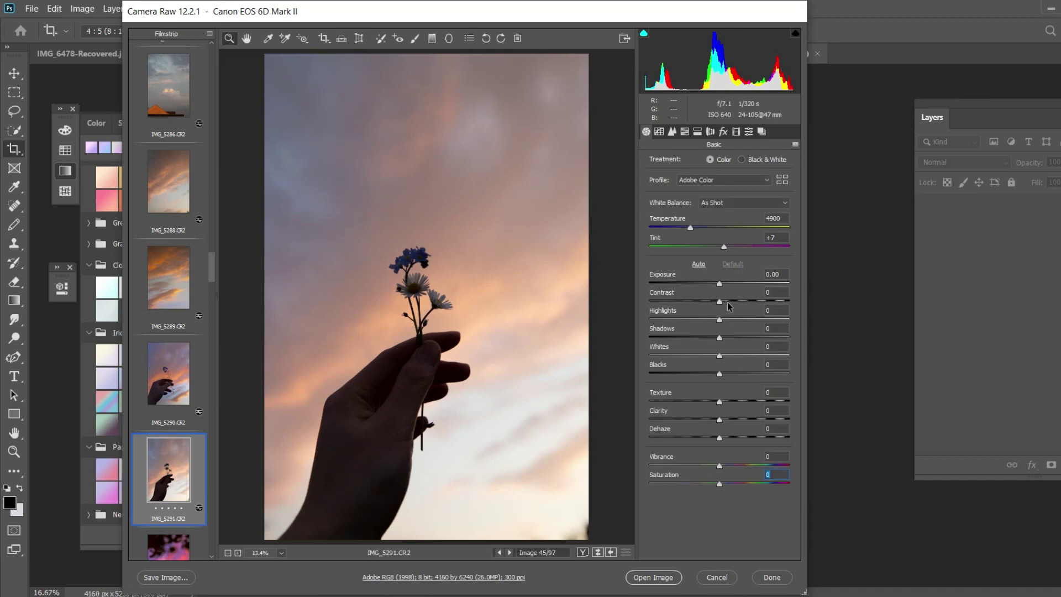
# Step: In Photoshop's Camera Raw, set IMG_5291.CR2's temperature to 4950, highlights to -44 and saturation to +48
pyautogui.click(702, 227)
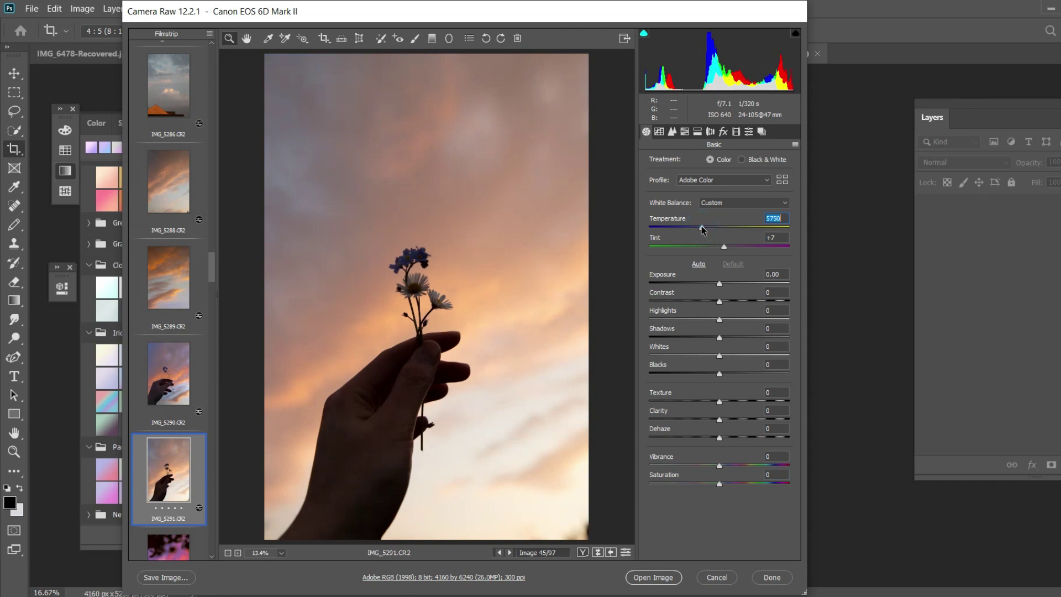
pyautogui.moveTo(702, 228); pyautogui.dragTo(695, 229)
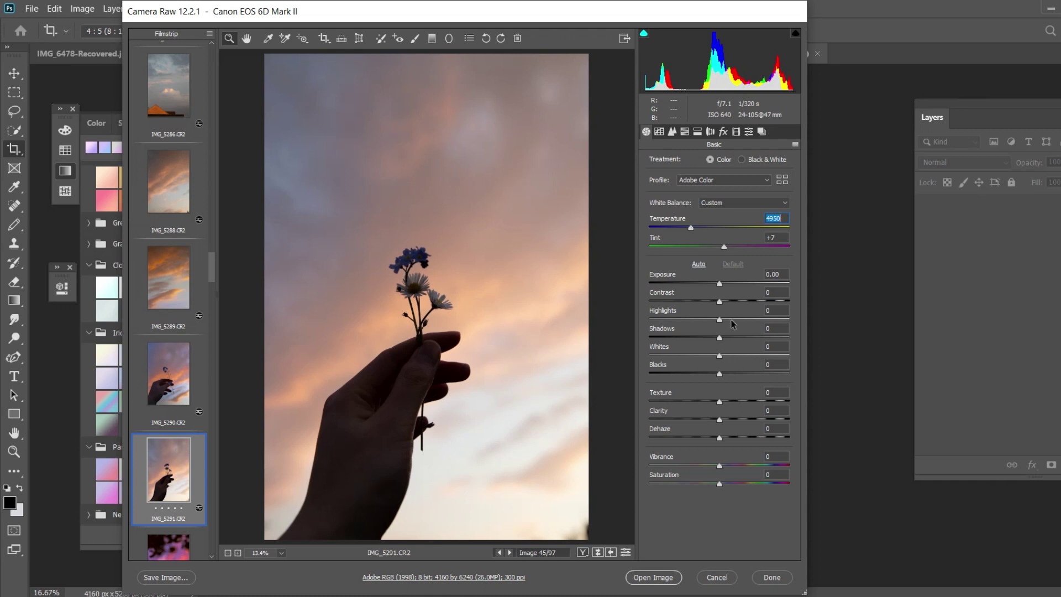
pyautogui.click(688, 320)
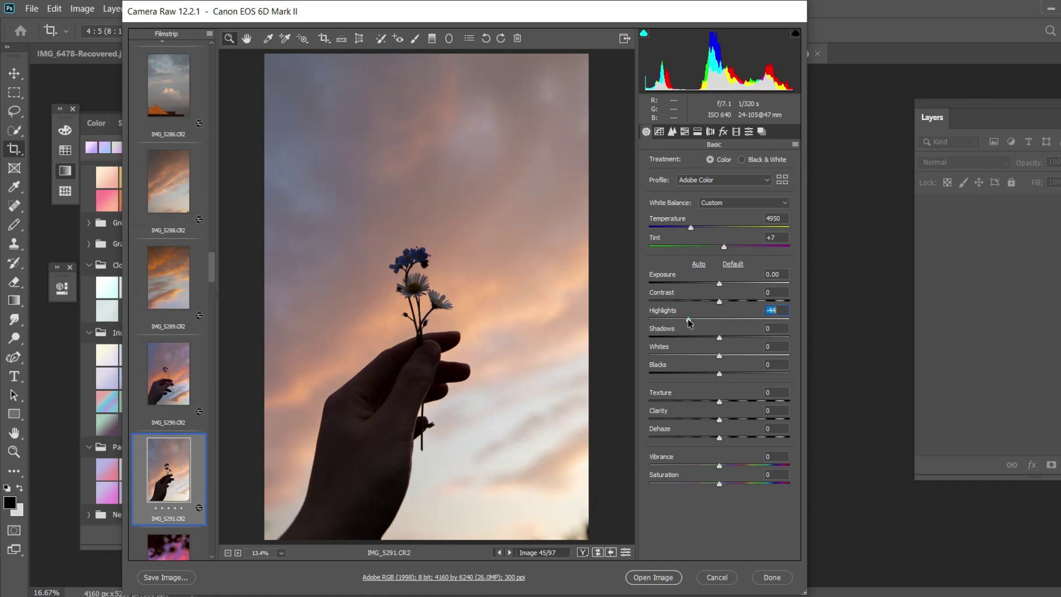
pyautogui.click(740, 483)
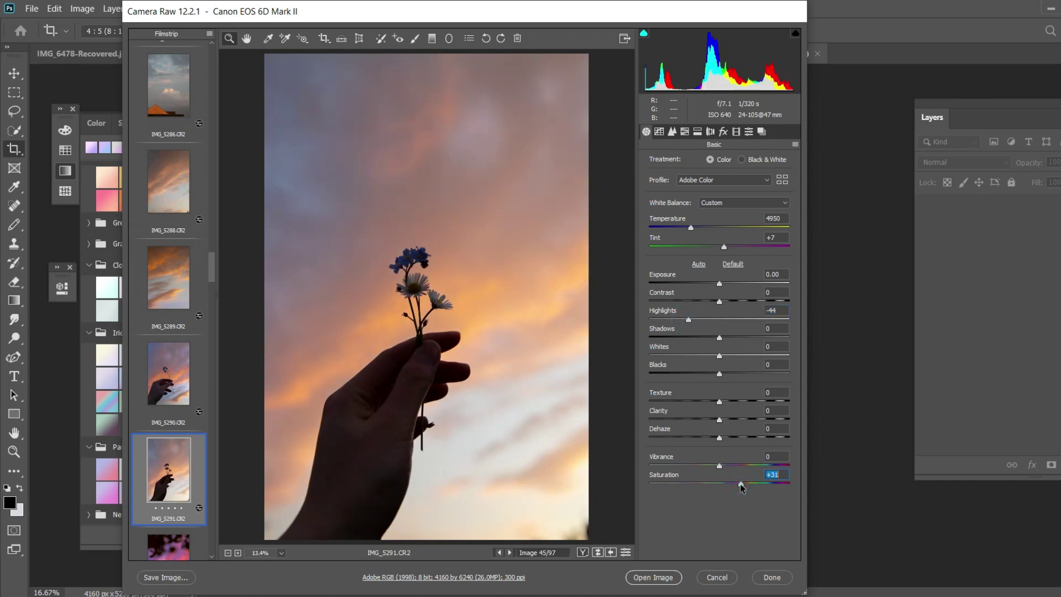
pyautogui.moveTo(740, 485); pyautogui.dragTo(752, 486)
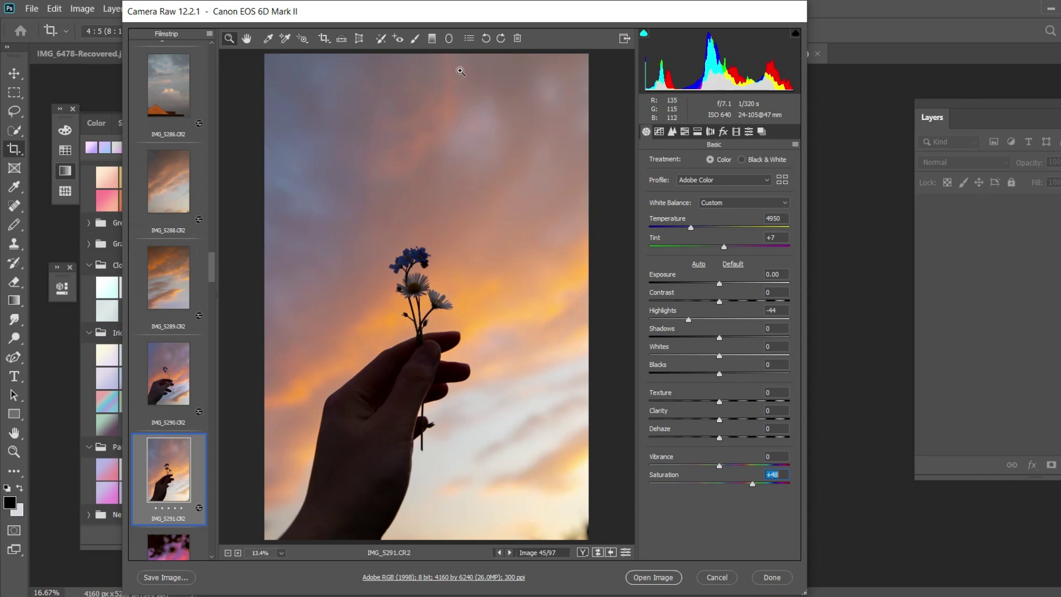
# Step: Add a graduated filter from the photo's upper-left corner to just above the flowers, with temperature -29
pyautogui.click(434, 38)
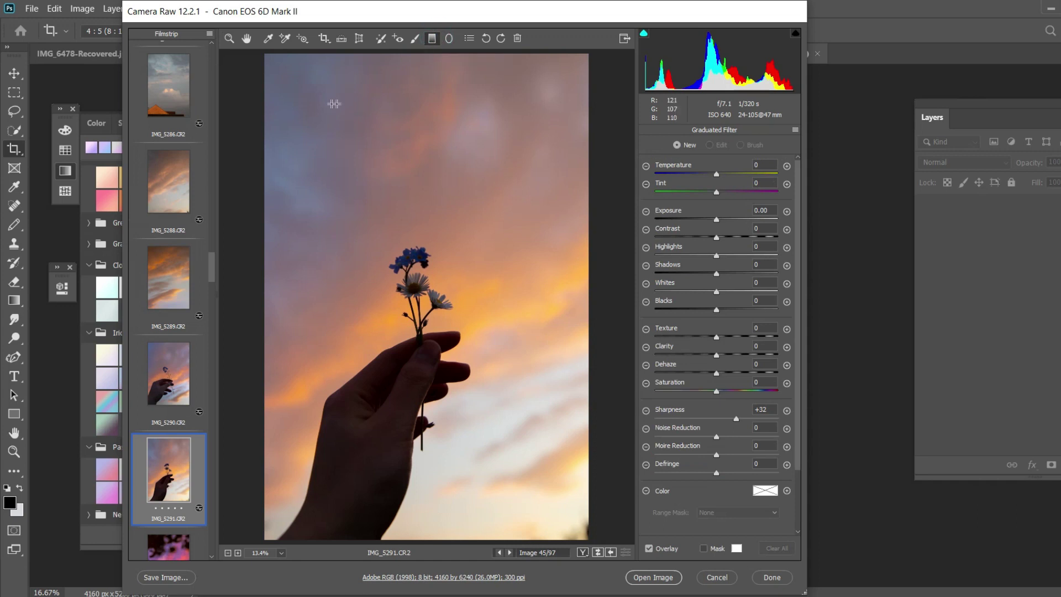
pyautogui.moveTo(260, 57); pyautogui.dragTo(413, 200)
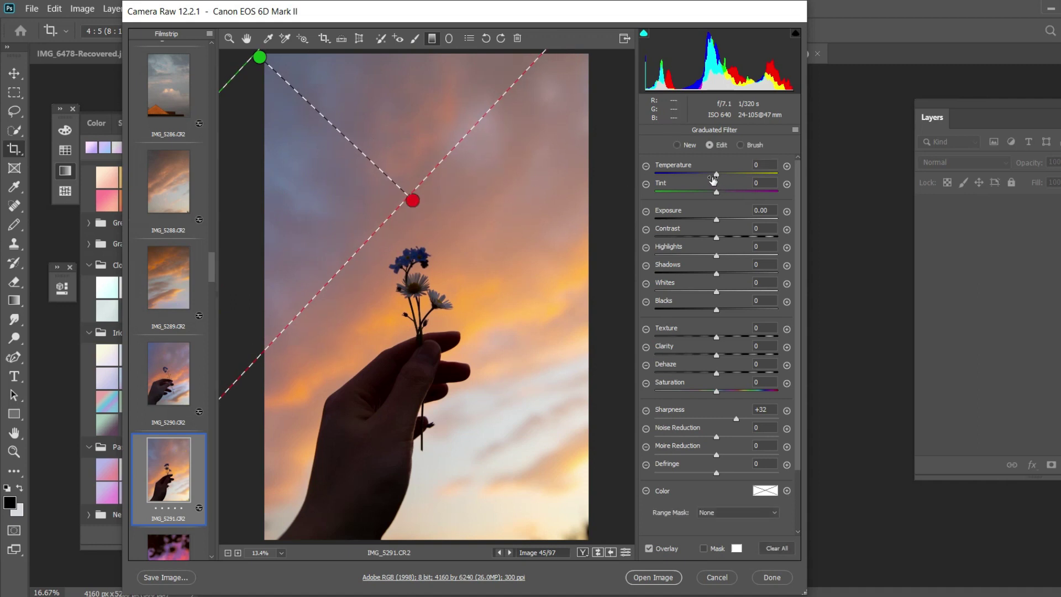
pyautogui.moveTo(711, 177); pyautogui.dragTo(700, 178)
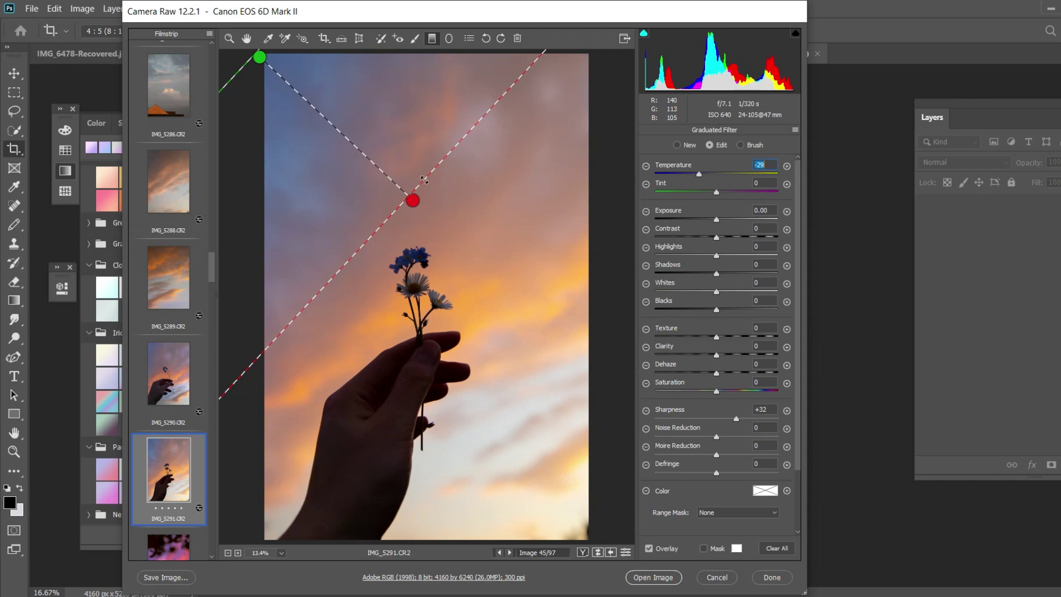
pyautogui.moveTo(424, 180); pyautogui.dragTo(455, 198)
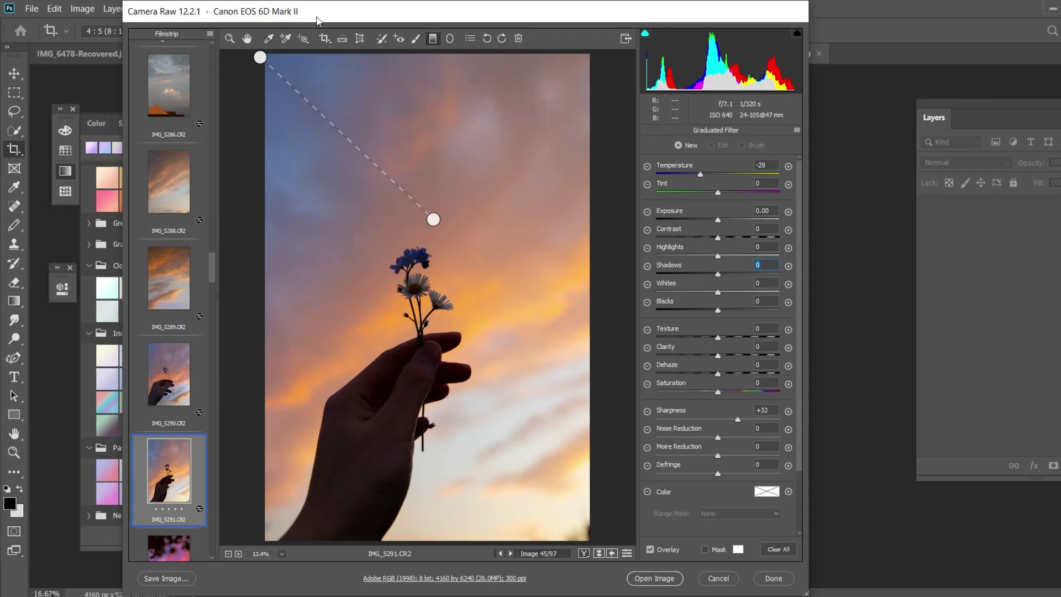
# Step: Raise the whole photo's shadows to +33 in the basic adjustments
pyautogui.click(302, 38)
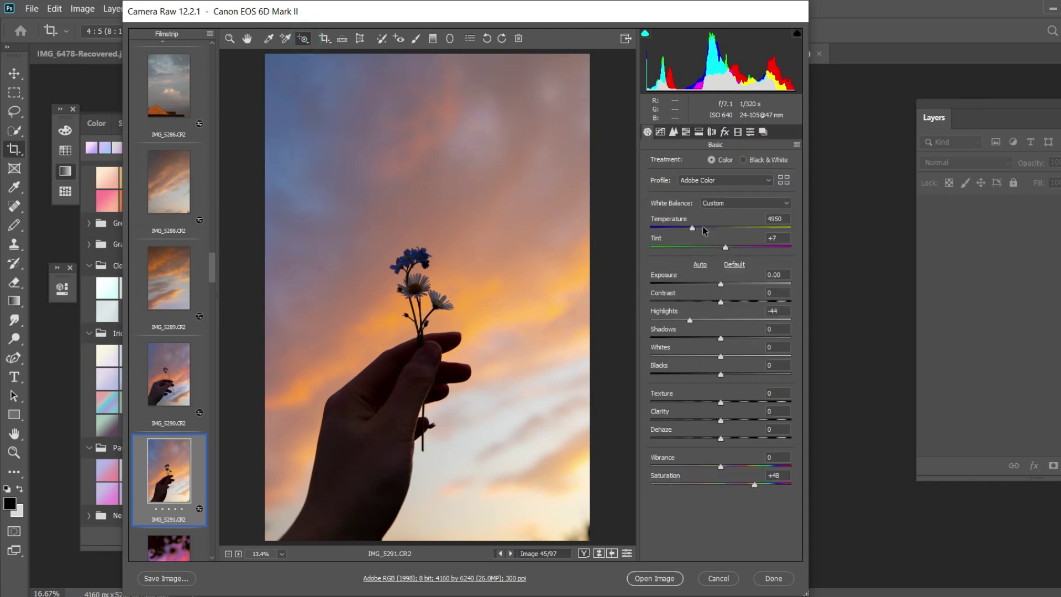
pyautogui.click(751, 337)
pyautogui.moveTo(751, 339); pyautogui.dragTo(744, 340)
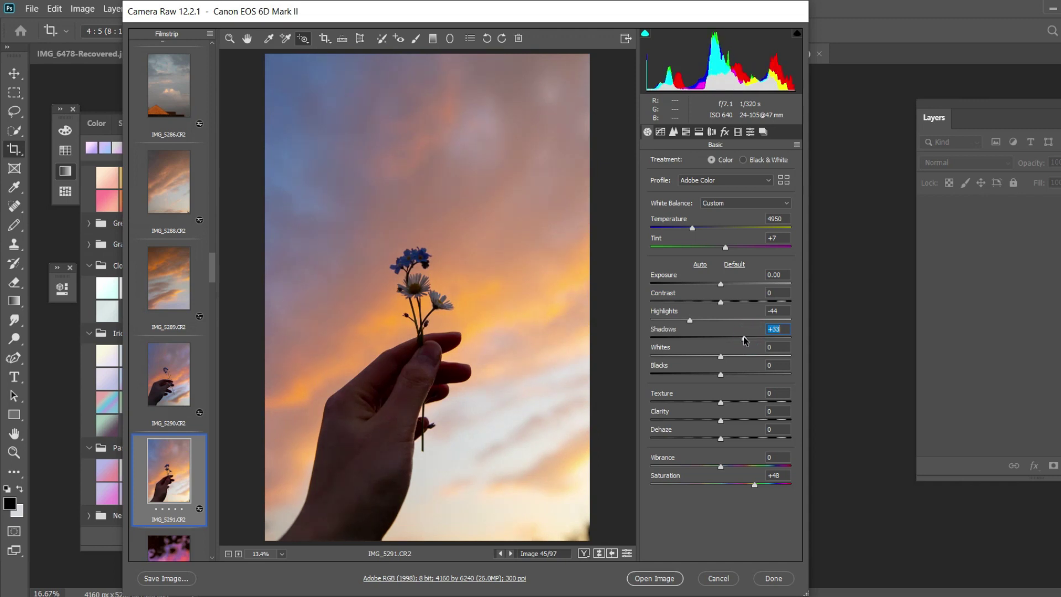
# Step: Add a second graduated filter from the photo's lower-right corner to the fingers, with exposure -1.80, temperature -51 and highlights -17
pyautogui.click(430, 38)
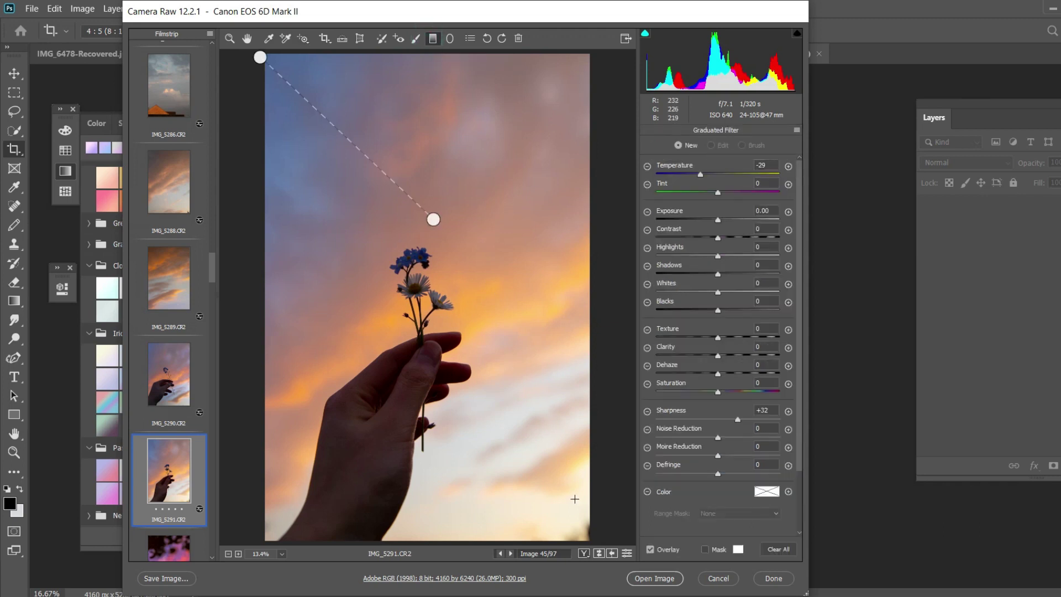
pyautogui.moveTo(602, 536); pyautogui.dragTo(453, 364)
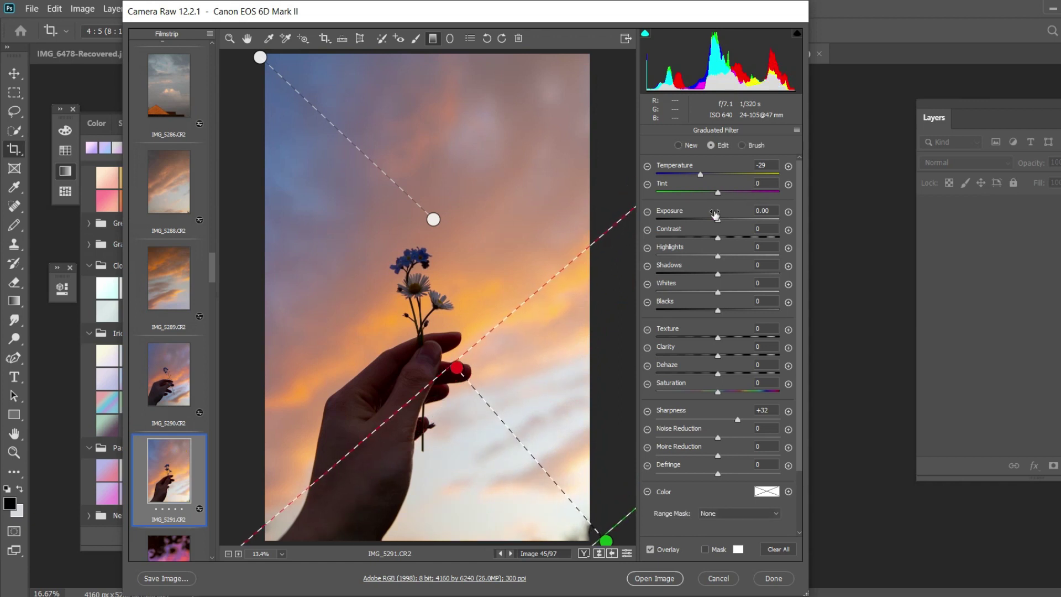
pyautogui.click(713, 221)
pyautogui.moveTo(711, 221); pyautogui.dragTo(691, 224)
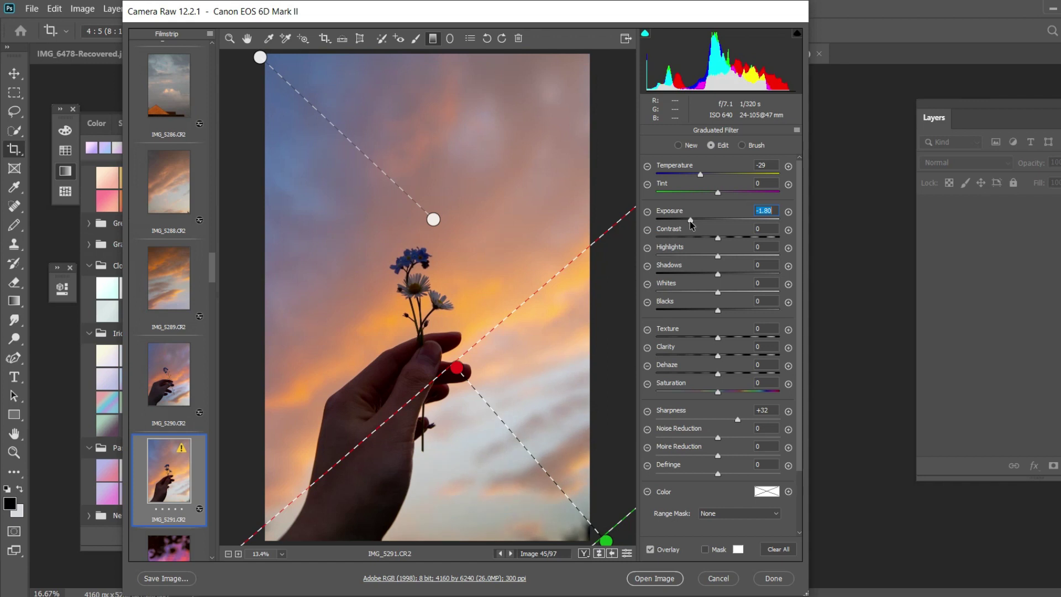
pyautogui.click(688, 175)
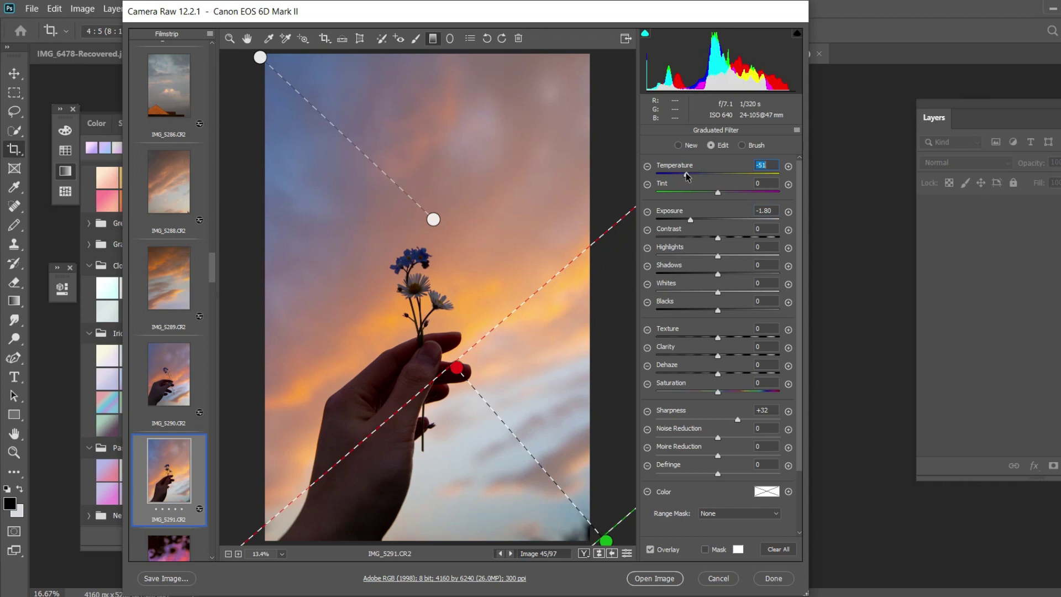
pyautogui.click(707, 256)
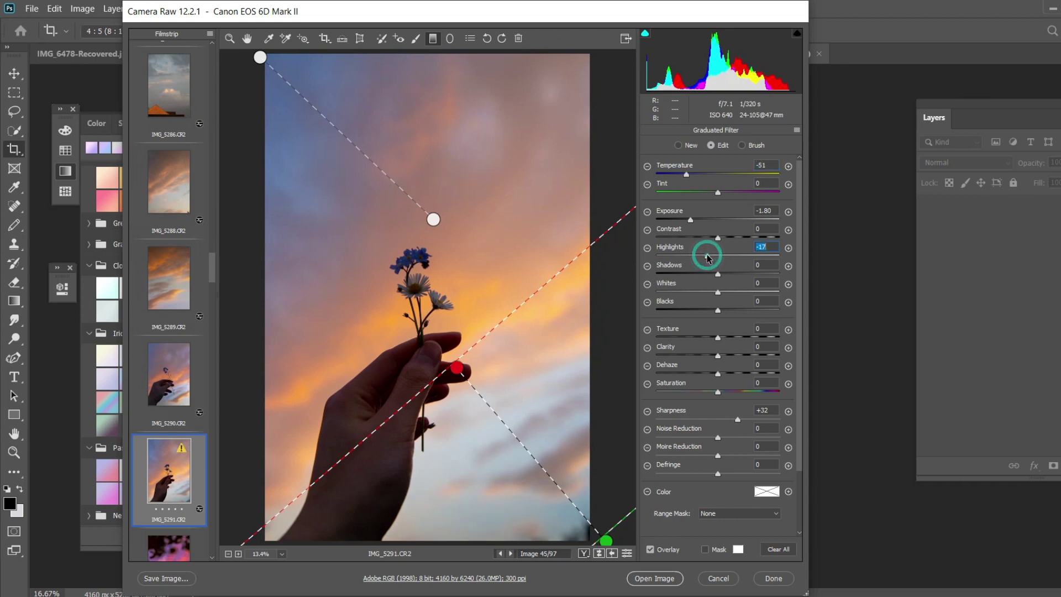
pyautogui.press('n')
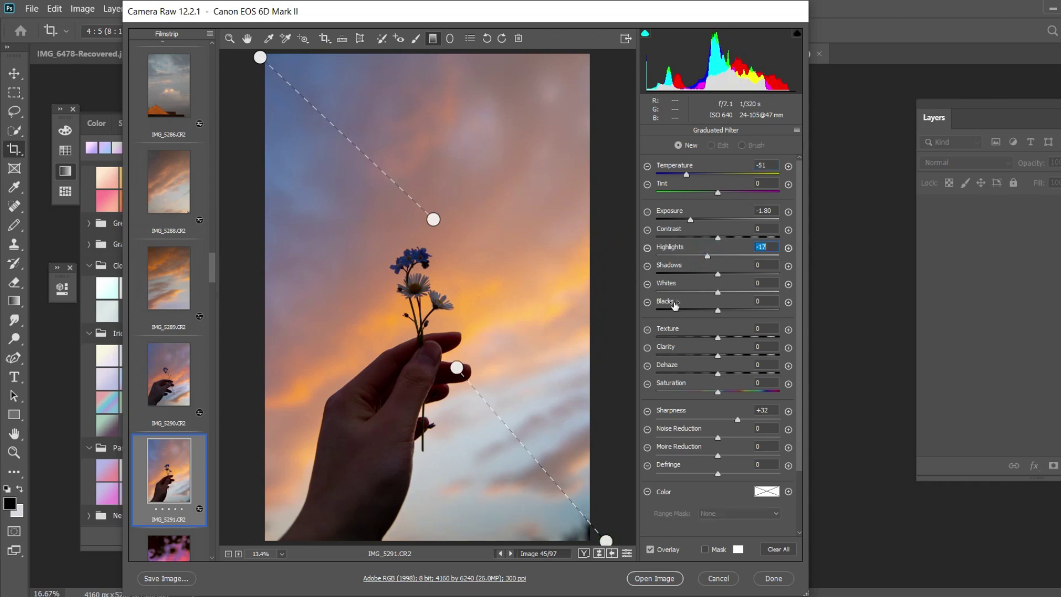
# Step: Set the hue of the oranges to -21 in the HSL adjustments
pyautogui.click(306, 40)
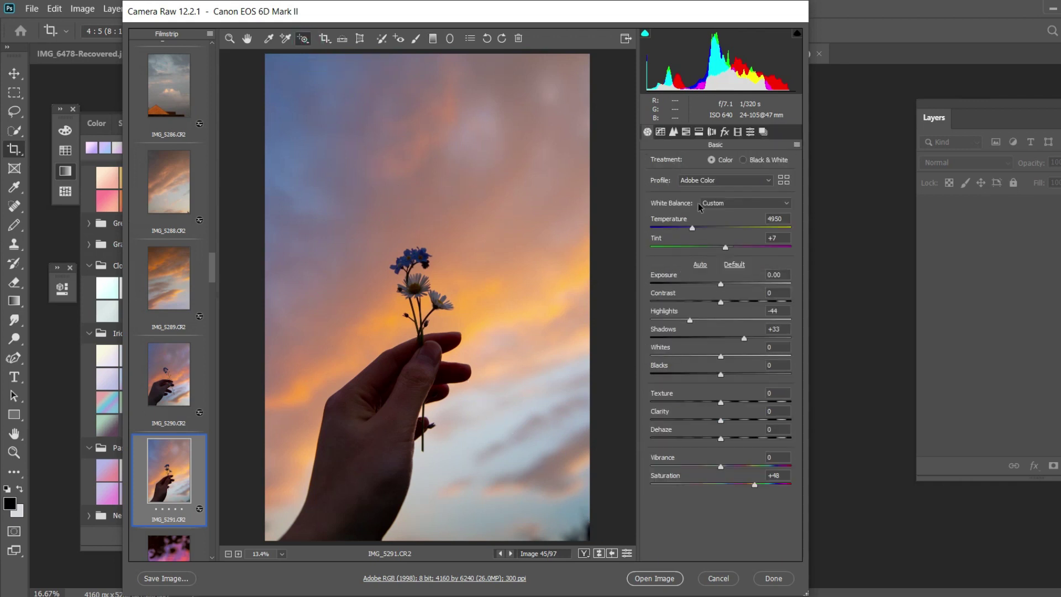
pyautogui.click(686, 131)
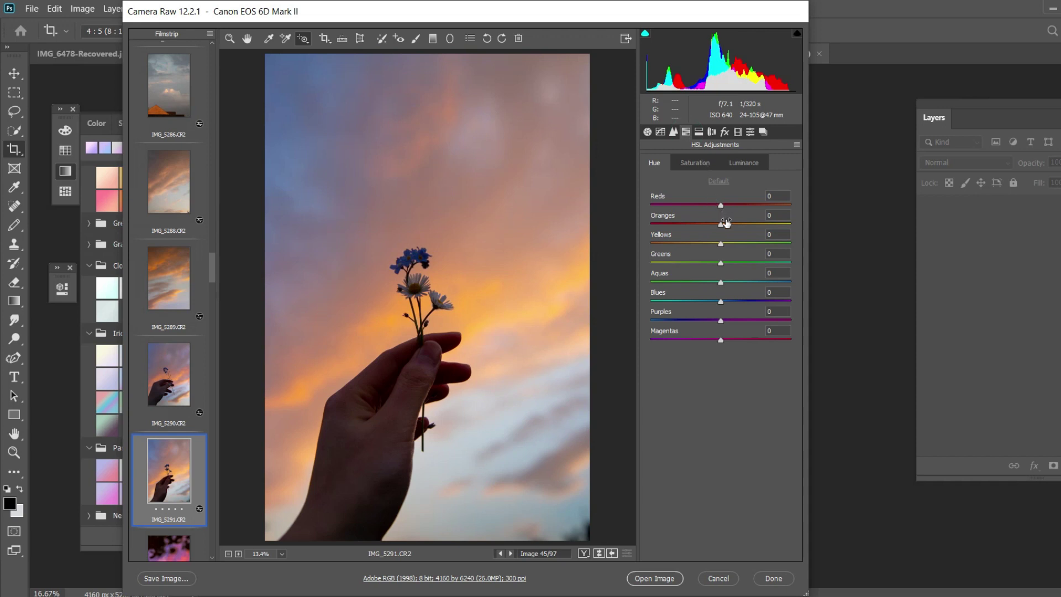
pyautogui.moveTo(721, 223); pyautogui.dragTo(708, 225)
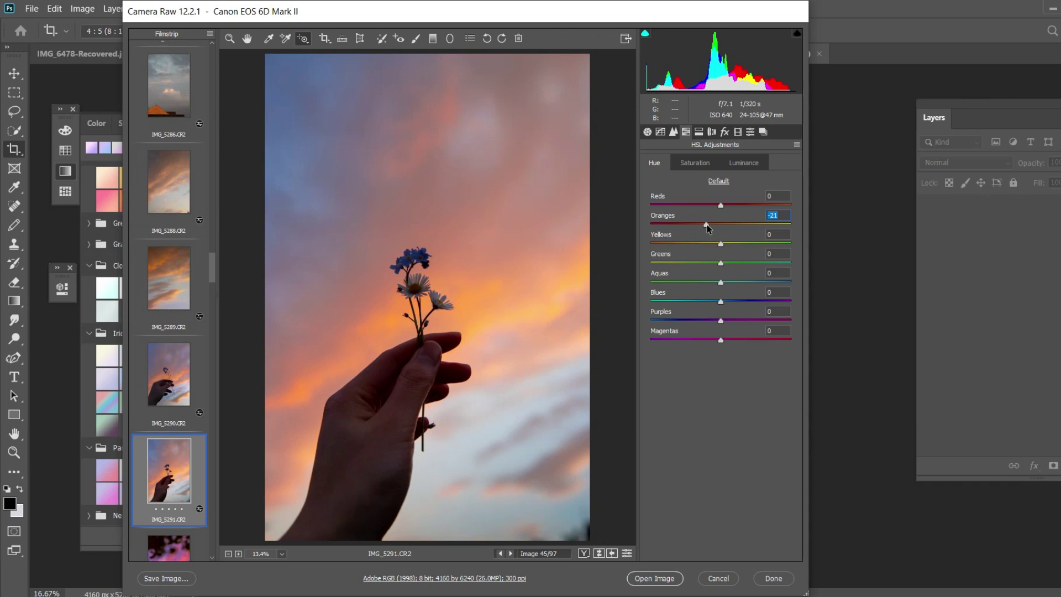
# Step: Set the saturation of the oranges to +28 in the HSL adjustments
pyautogui.click(697, 165)
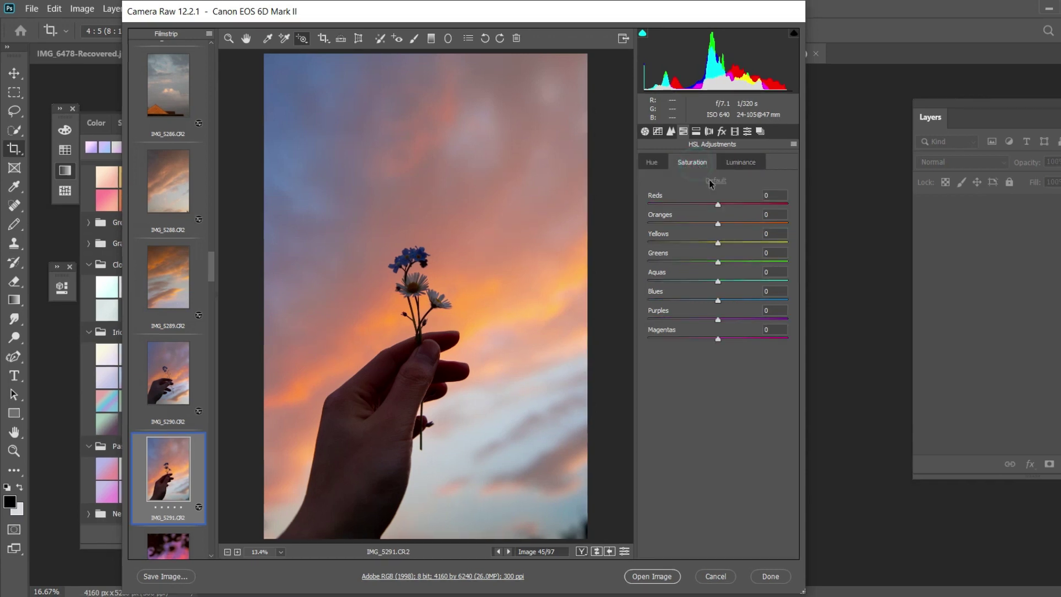
pyautogui.click(742, 223)
pyautogui.moveTo(743, 224); pyautogui.dragTo(739, 228)
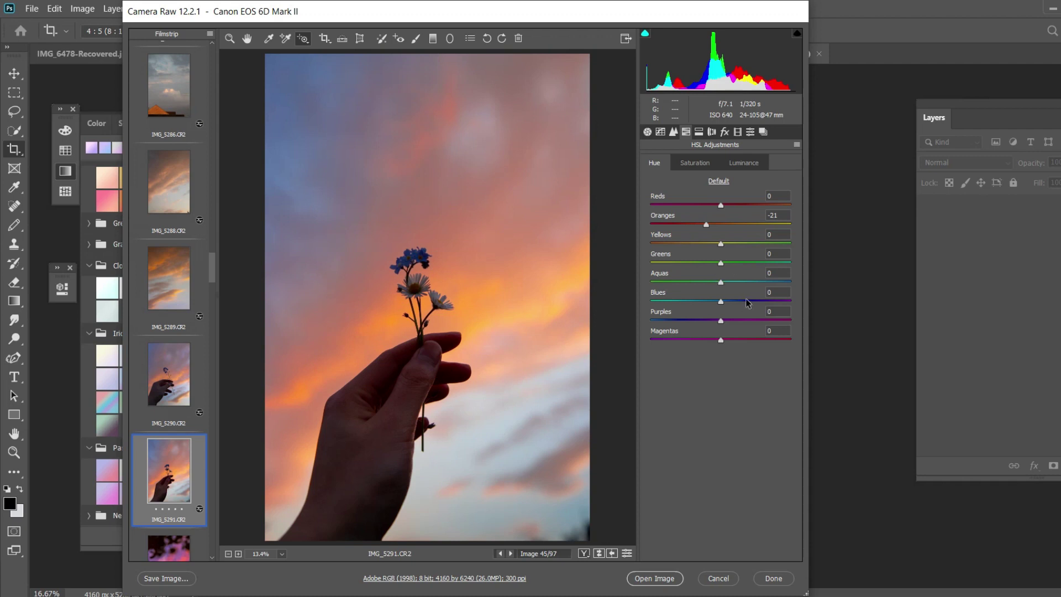
# Step: Shift the hue of the blues slightly toward aqua and set their saturation to +16
pyautogui.moveTo(746, 301); pyautogui.dragTo(715, 306)
pyautogui.click(691, 163)
pyautogui.click(740, 300)
pyautogui.moveTo(738, 301); pyautogui.dragTo(733, 300)
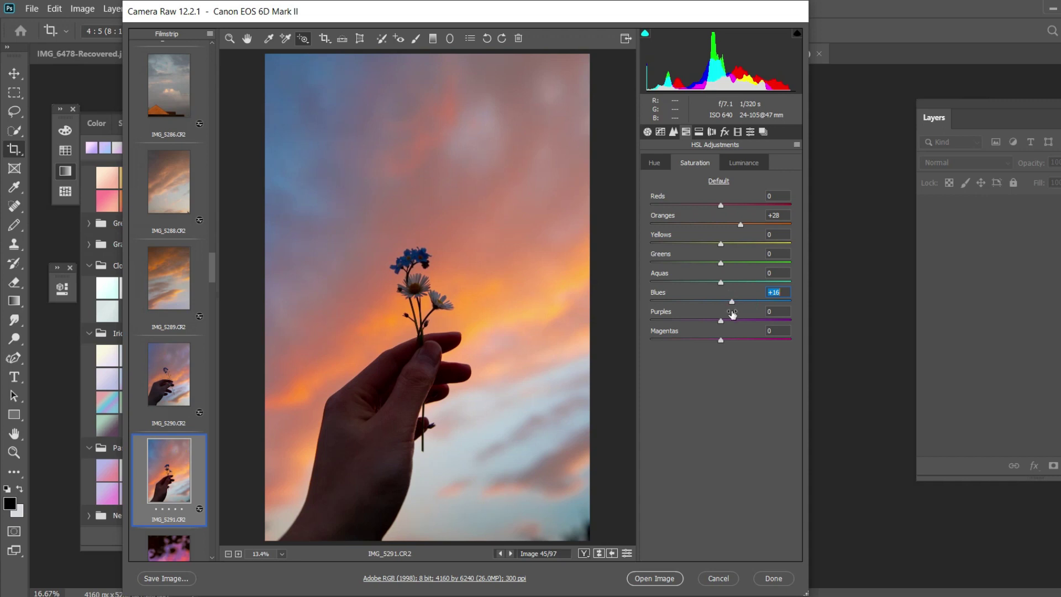
# Step: Open the adjusted photo in Photoshop and crop it to a 4:5 (8:10) ratio at about 4020 × 5024 px around the hand and flowers
pyautogui.click(656, 581)
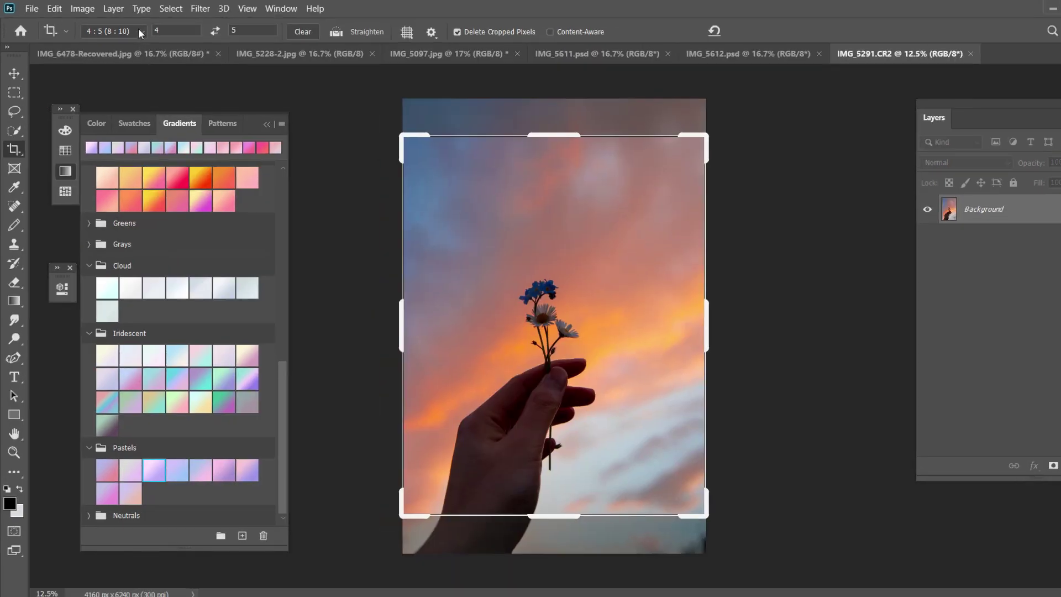
pyautogui.click(131, 28)
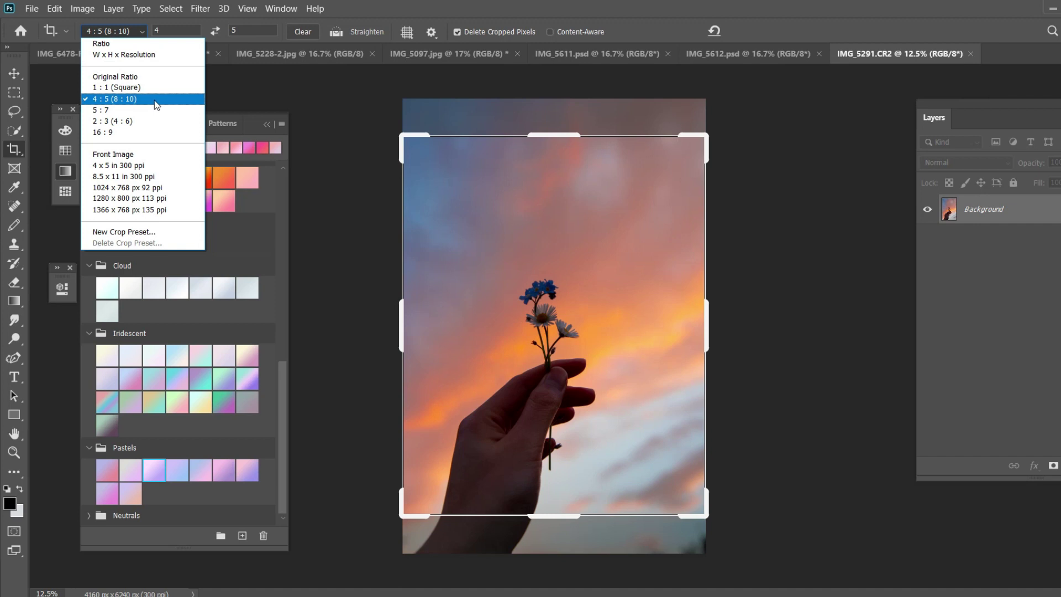
pyautogui.click(154, 101)
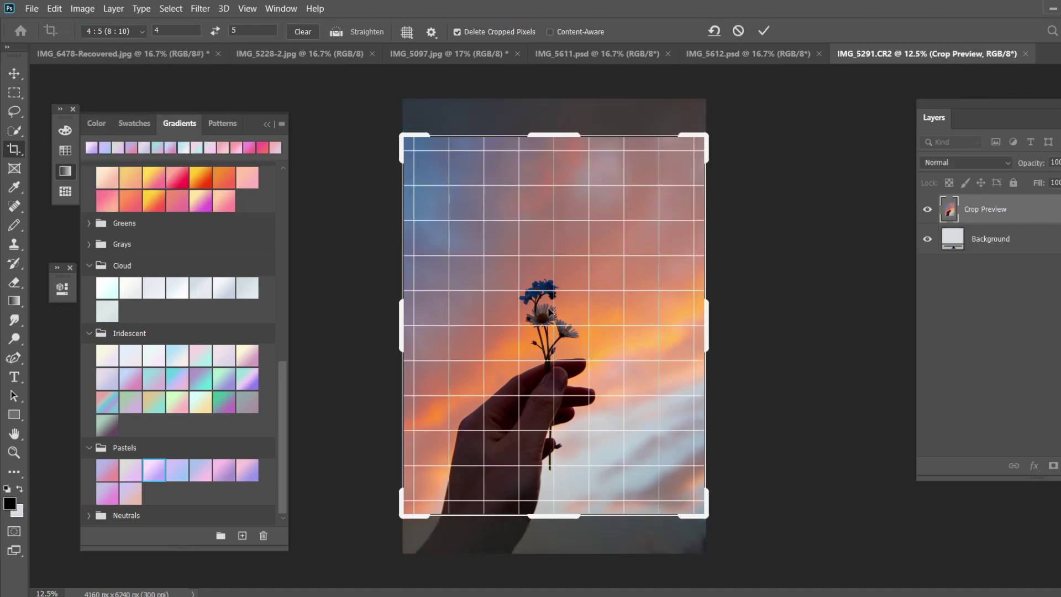
pyautogui.moveTo(550, 314); pyautogui.dragTo(550, 304)
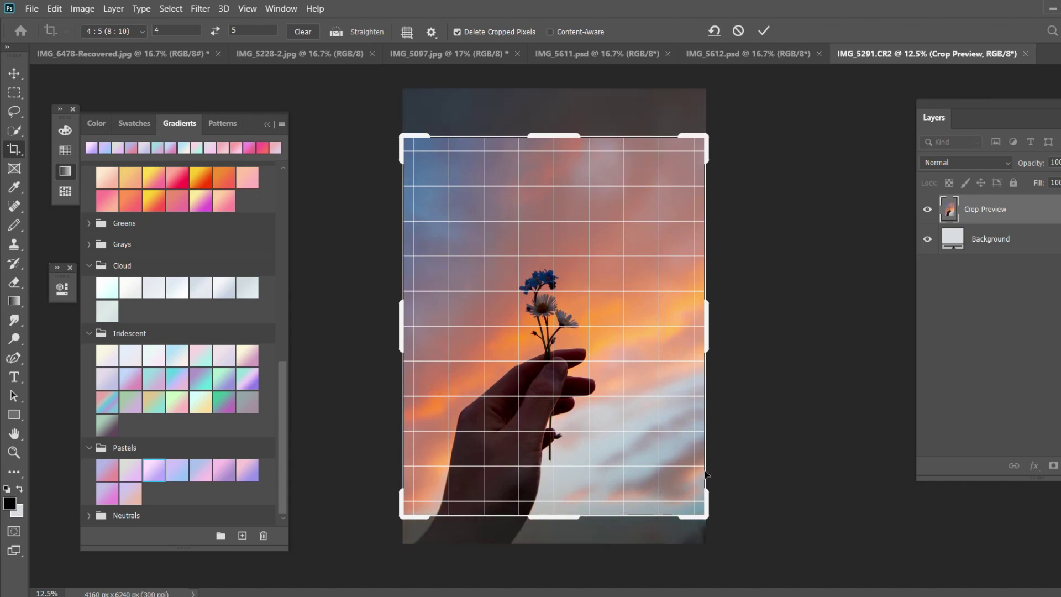
pyautogui.moveTo(708, 518); pyautogui.dragTo(695, 510)
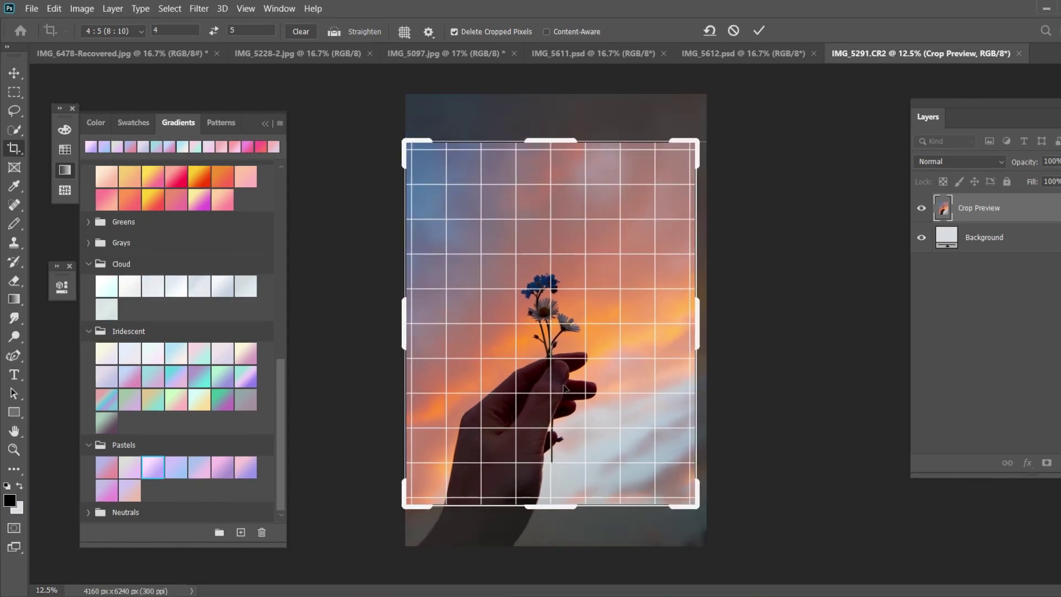
pyautogui.moveTo(565, 388); pyautogui.dragTo(568, 371)
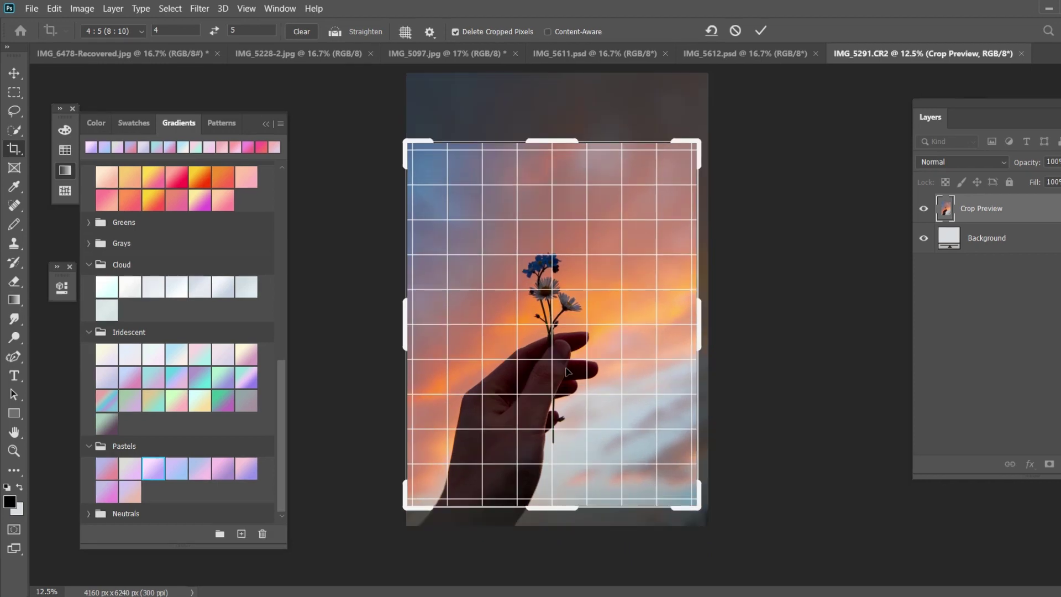
pyautogui.press('Return')
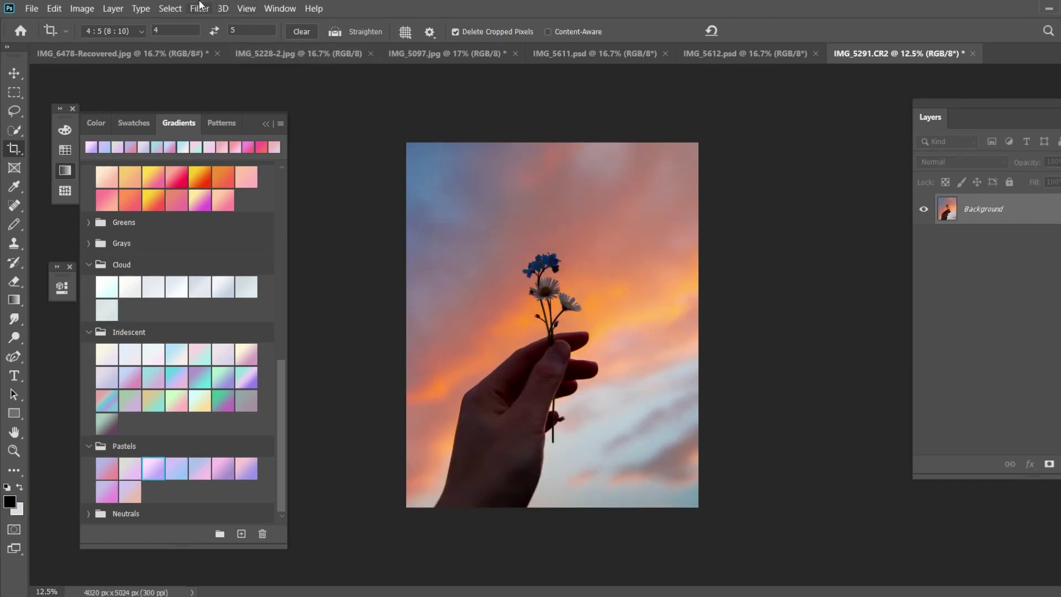
# Step: Apply the Camera Raw filter to the cropped flower photo with shadows +27, contrast +18 and lowered whites
pyautogui.click(200, 8)
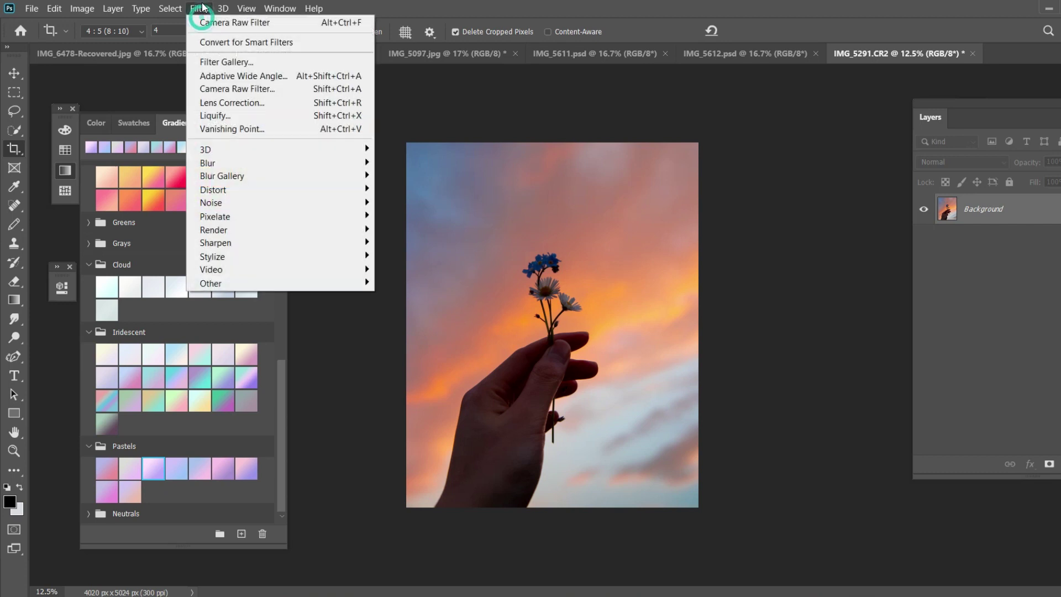
pyautogui.click(261, 90)
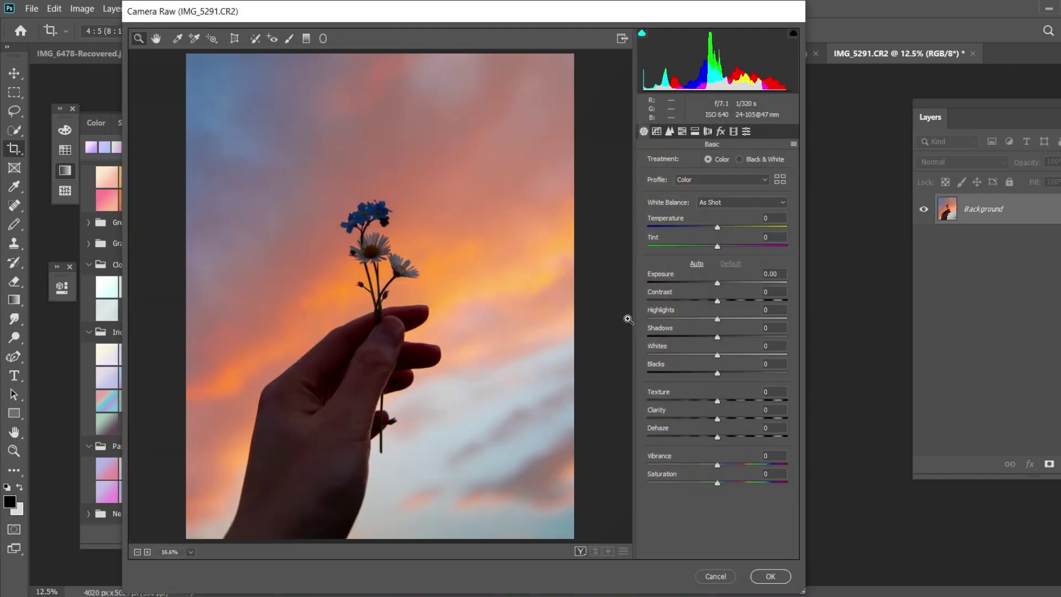
pyautogui.click(734, 334)
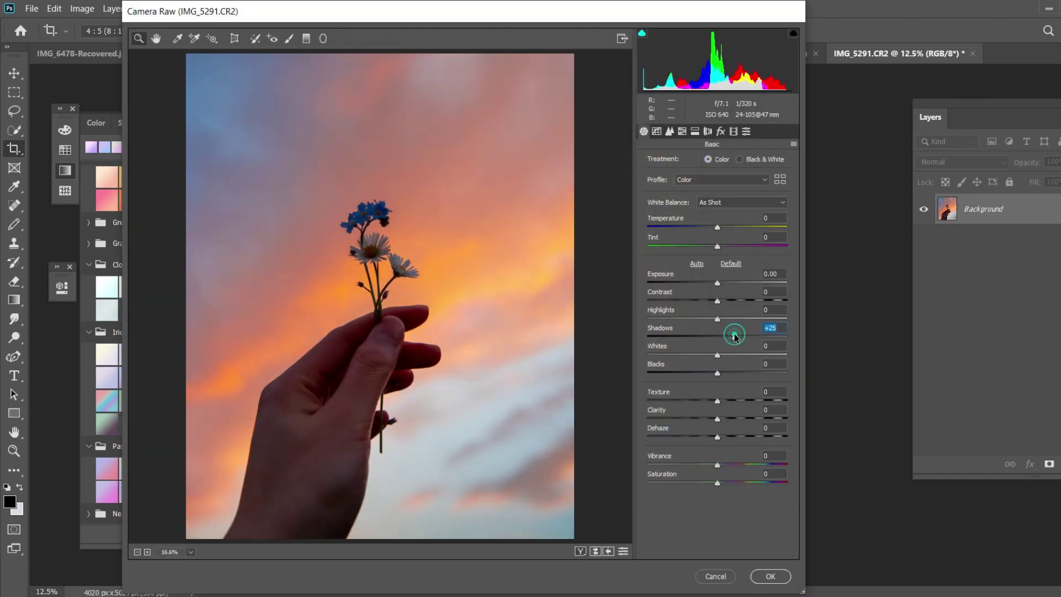
pyautogui.moveTo(734, 334); pyautogui.dragTo(736, 335)
pyautogui.click(730, 299)
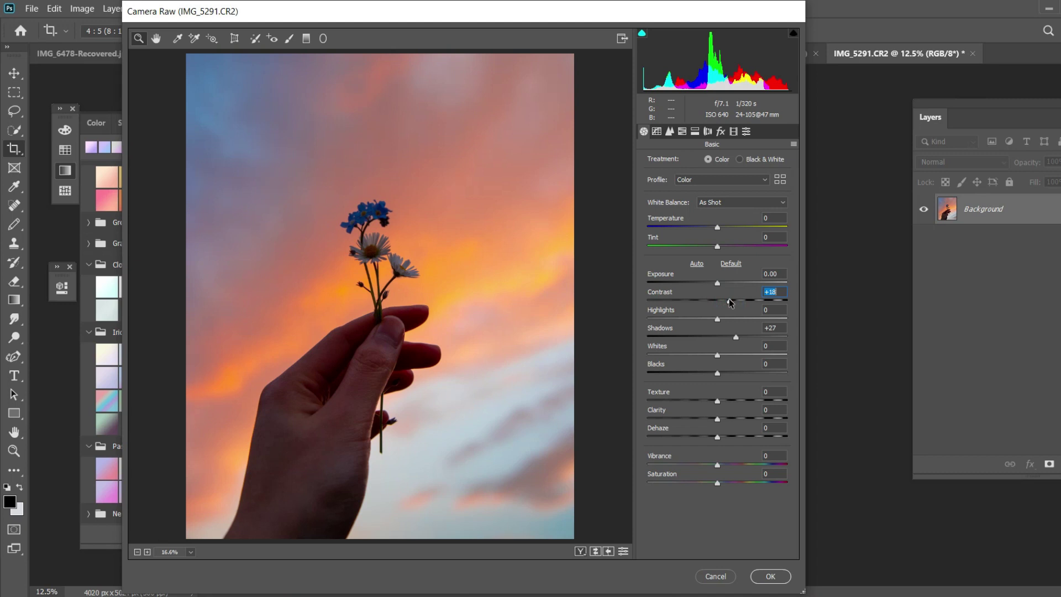
pyautogui.click(689, 354)
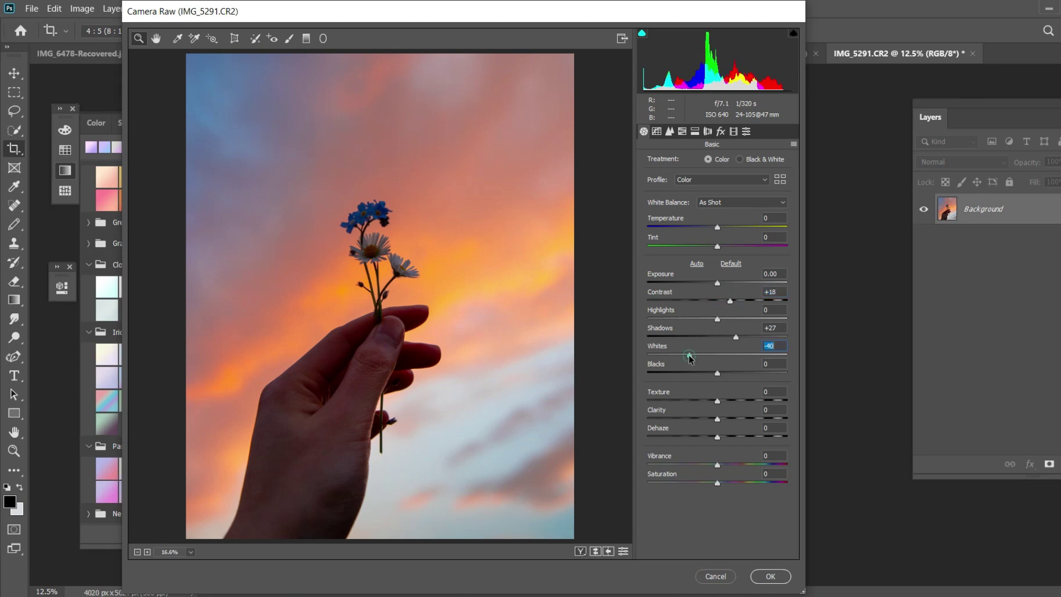
pyautogui.moveTo(690, 356); pyautogui.dragTo(694, 357)
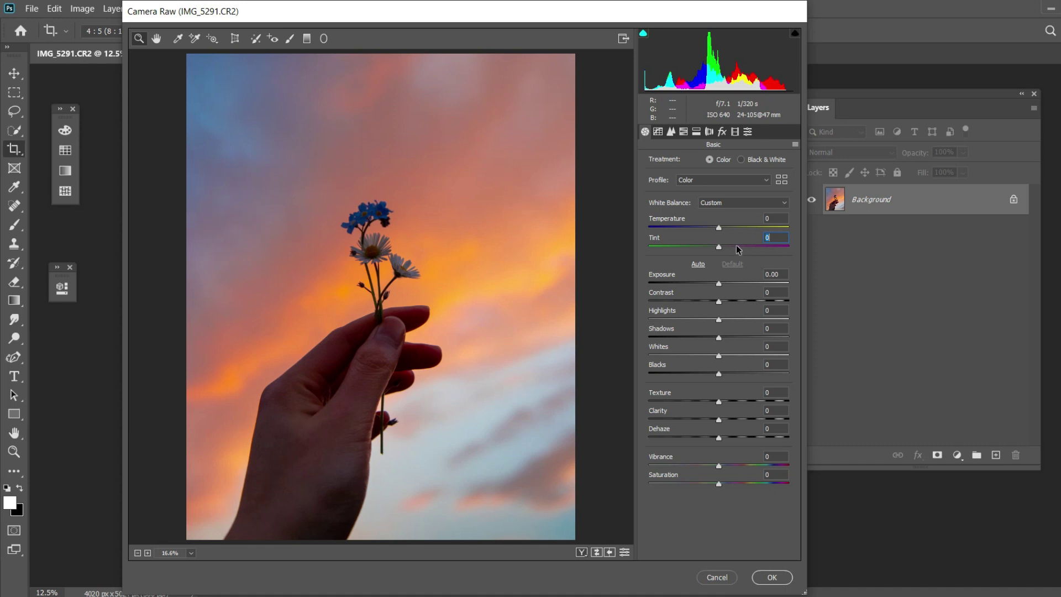
# Step: Shift the flower photo's tint slightly toward magenta in the Camera Raw filter and apply it
pyautogui.click(736, 245)
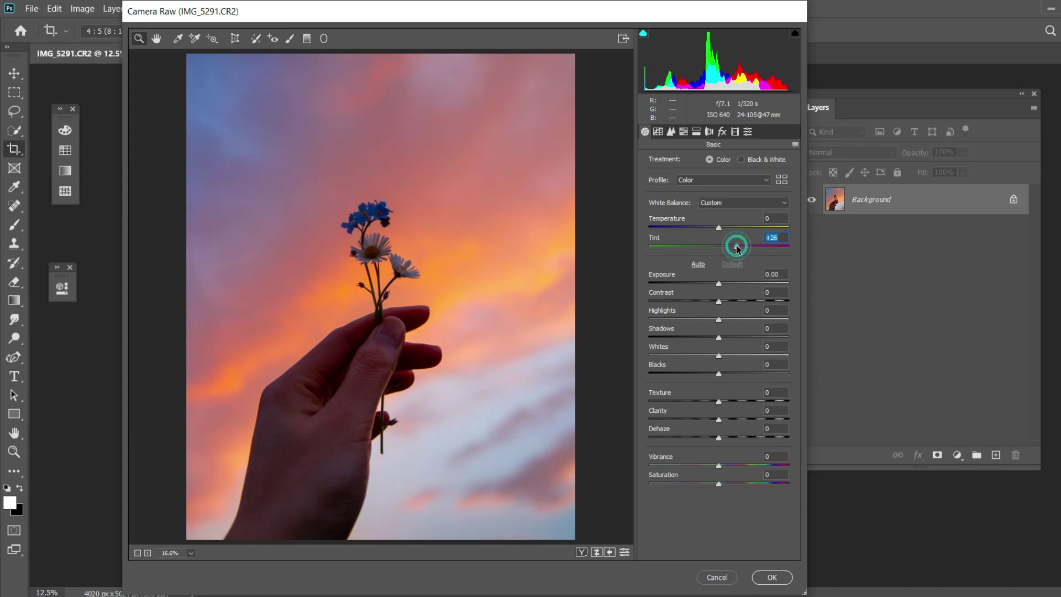
pyautogui.moveTo(736, 244); pyautogui.dragTo(729, 249)
pyautogui.click(764, 578)
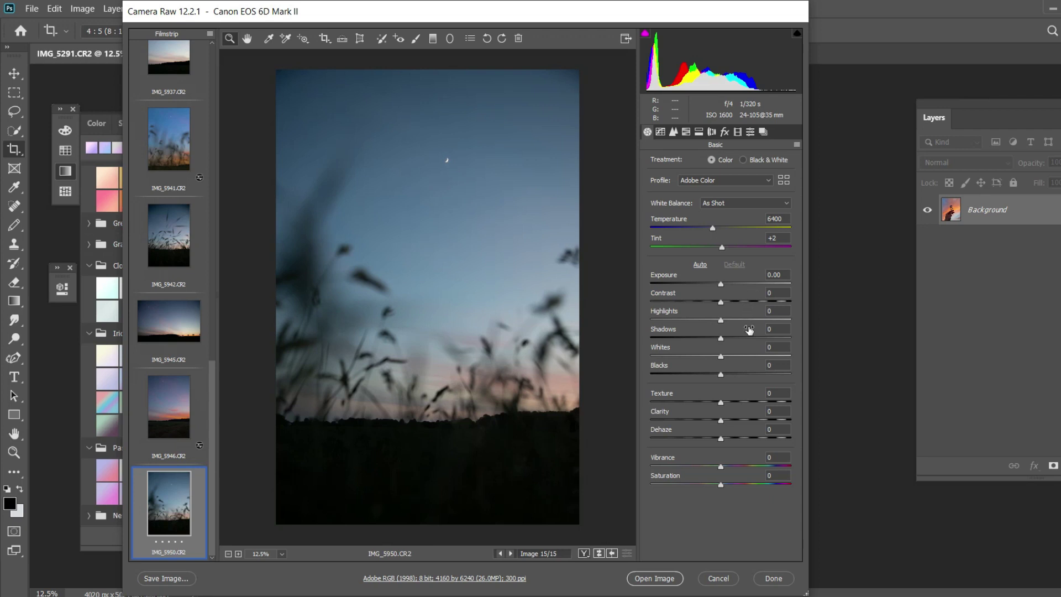
# Step: Set the shadows to +84 and the saturation to +33 for the raw grass photo IMG_5950.CR2
pyautogui.moveTo(749, 336); pyautogui.dragTo(780, 338)
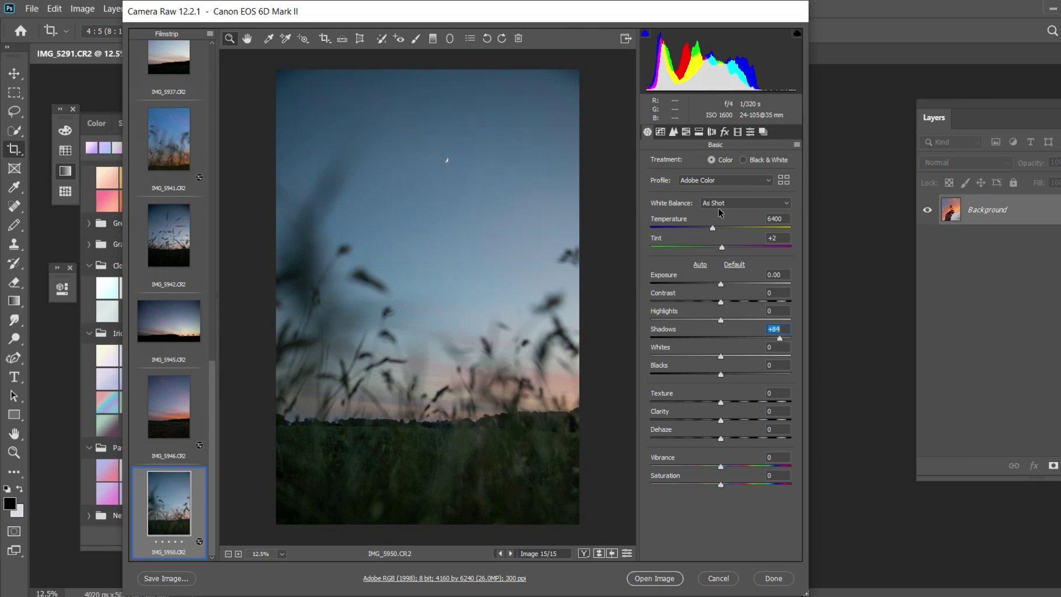
pyautogui.click(743, 485)
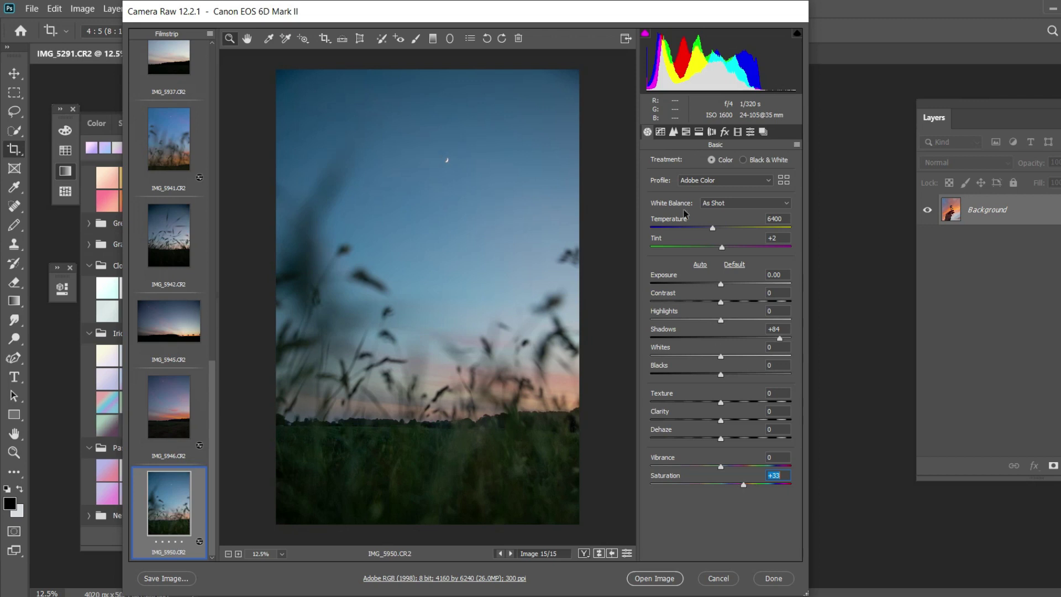
# Step: Set the HSL saturation of the oranges to +100, the greens to -47 and the yellows to +42
pyautogui.click(686, 132)
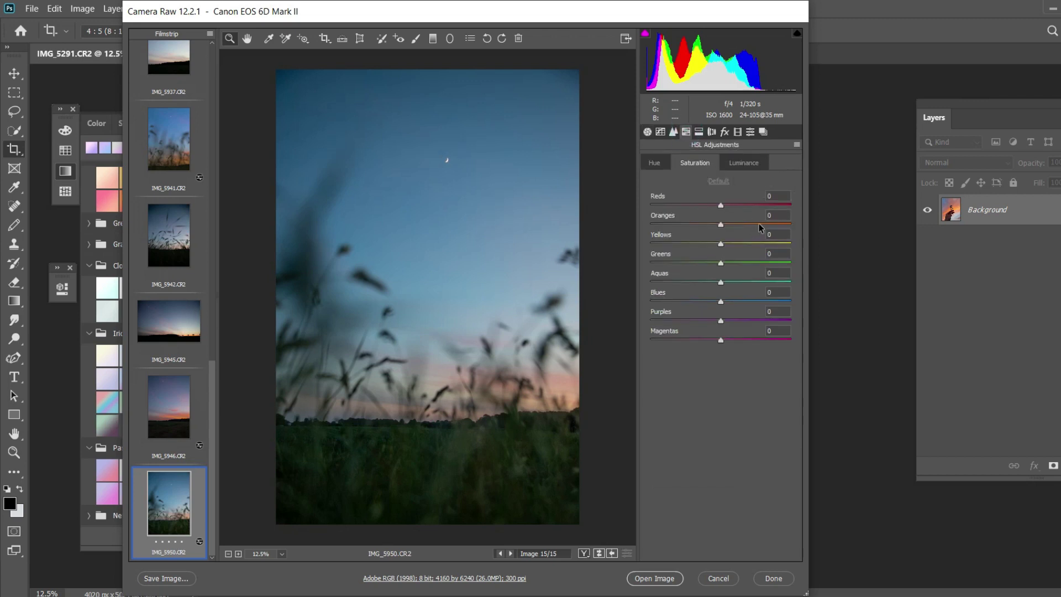
pyautogui.moveTo(760, 227); pyautogui.dragTo(784, 226)
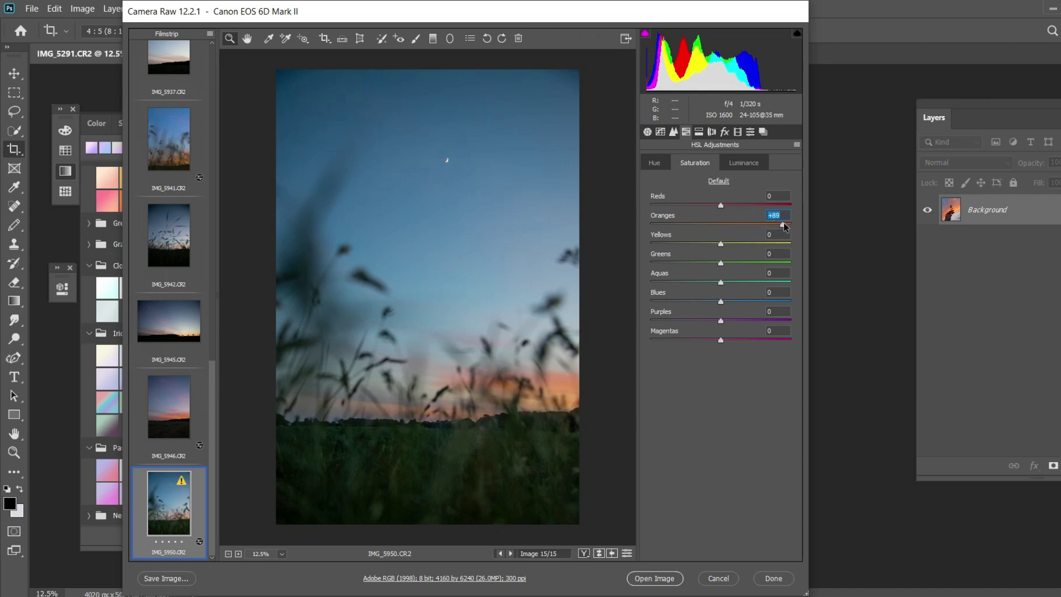
pyautogui.click(689, 264)
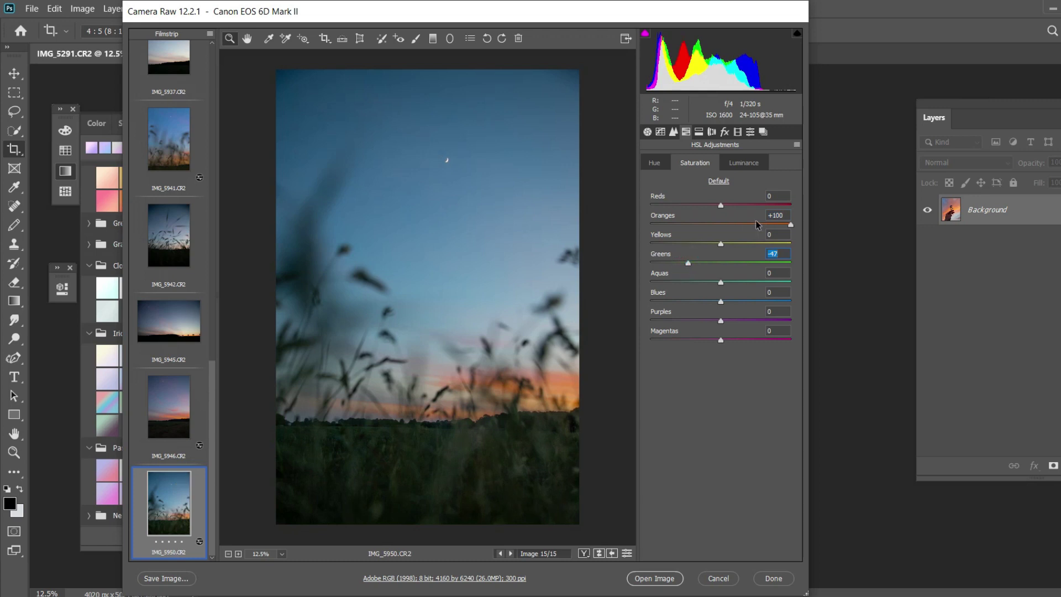
pyautogui.click(760, 243)
pyautogui.moveTo(760, 243)
pyautogui.mouseDown()
pyautogui.moveTo(737, 253)
pyautogui.moveTo(750, 254)
pyautogui.mouseUp()
# Step: Set the luminance of the blues to -15 and their saturation to -14 in the HSL adjustments
pyautogui.click(744, 164)
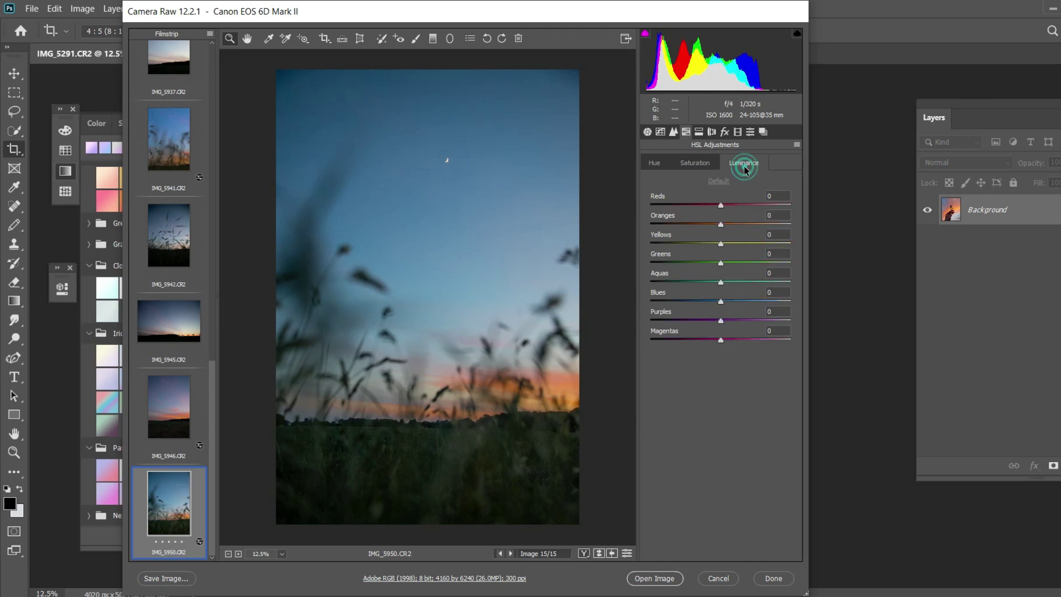
pyautogui.click(710, 302)
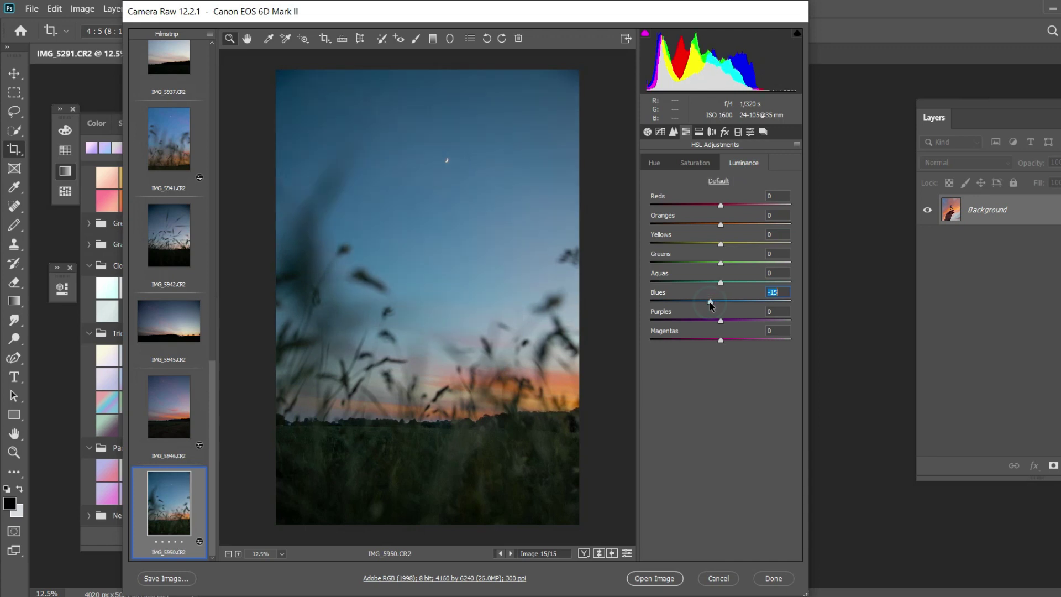
pyautogui.click(698, 164)
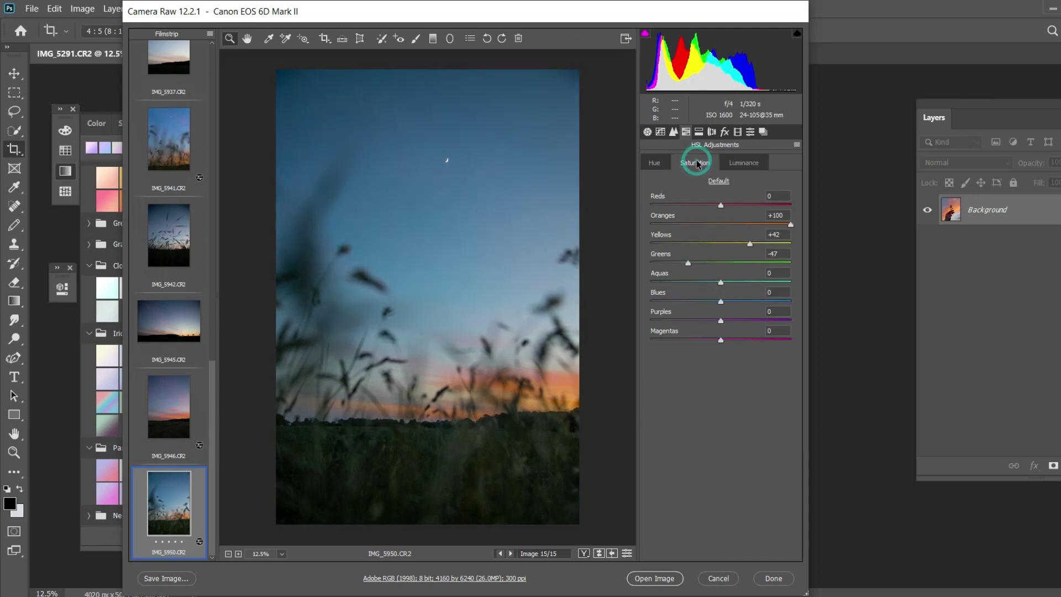
pyautogui.click(711, 300)
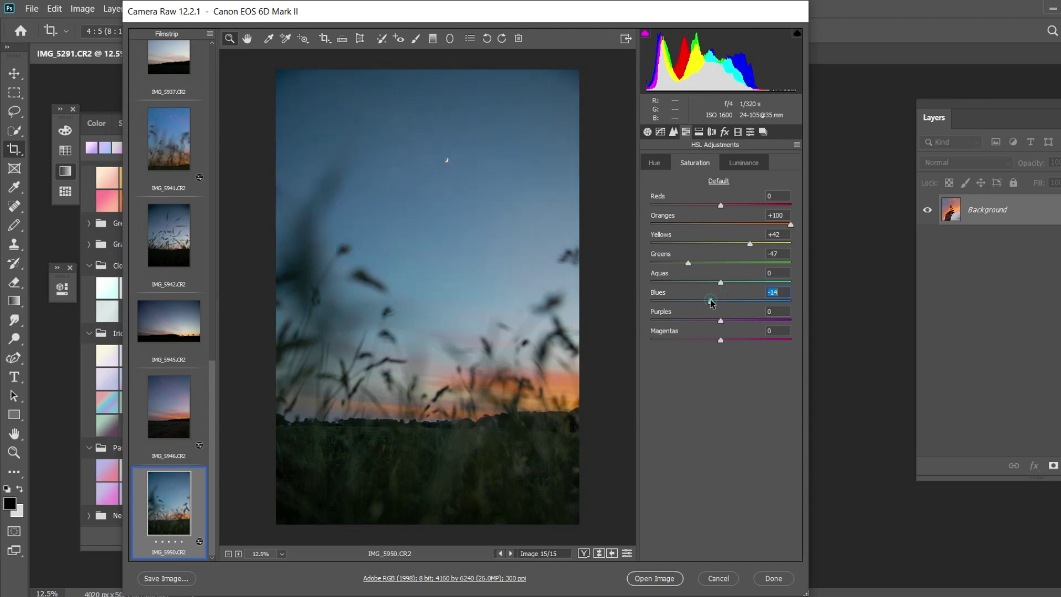
# Step: Open the adjusted grass photo in Photoshop and crop it to 4:5 at about 3626 × 4532 px around the moon, grasses and horizon
pyautogui.click(656, 165)
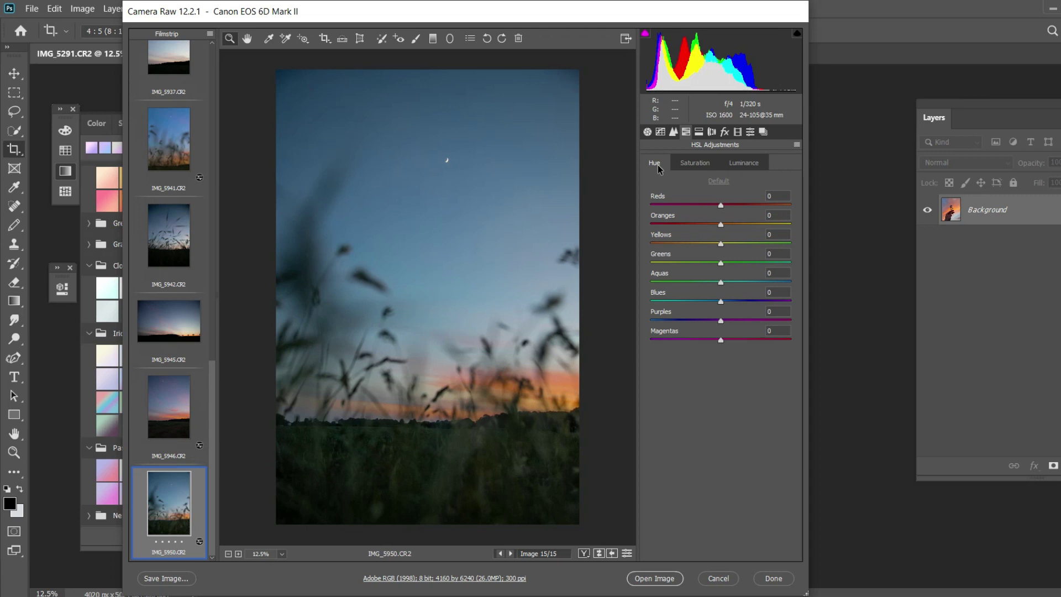
pyautogui.click(647, 132)
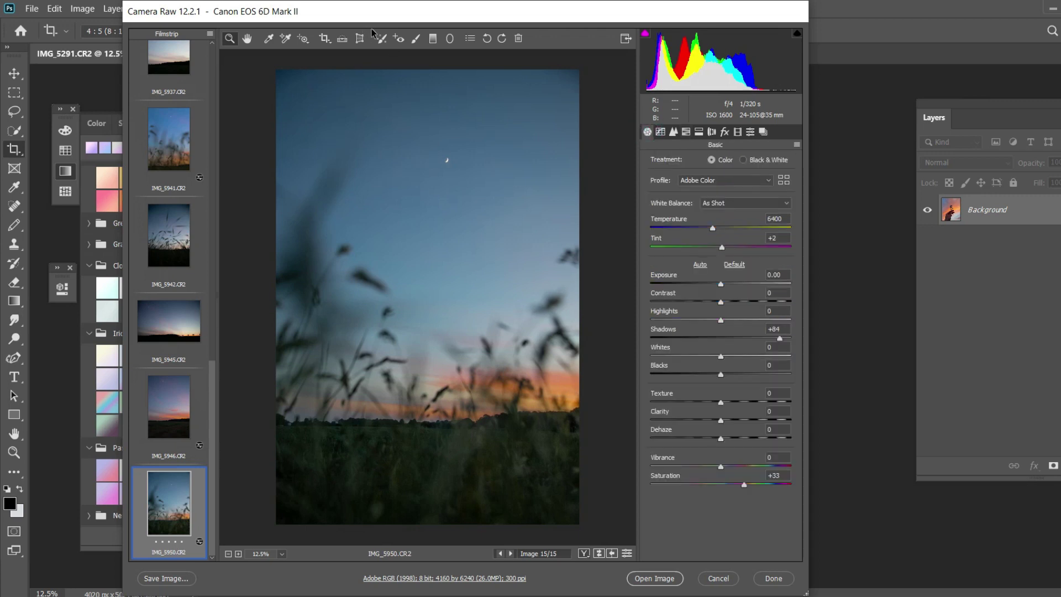
pyautogui.click(655, 578)
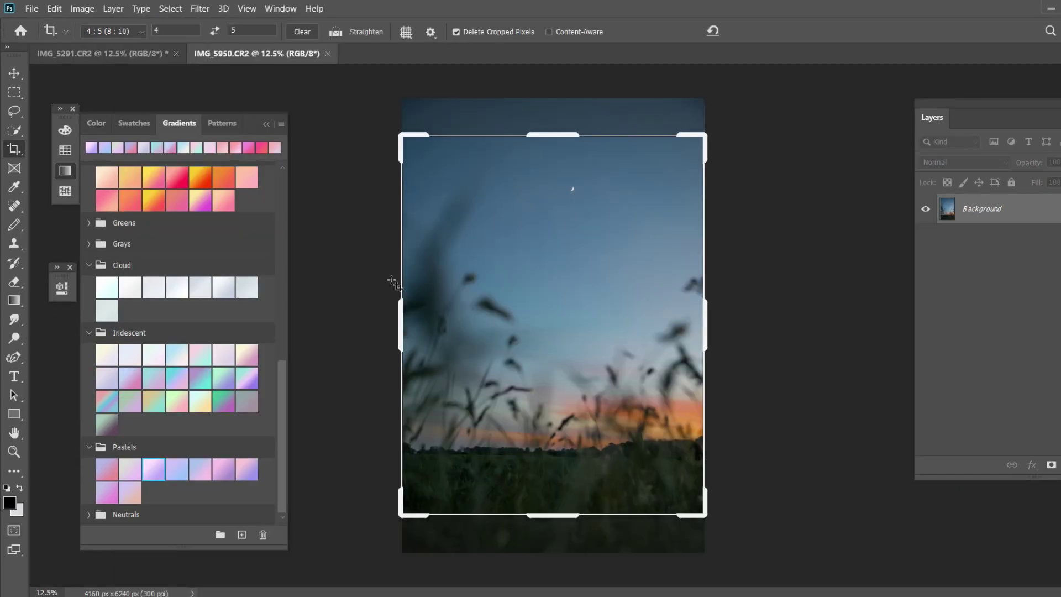
pyautogui.click(112, 31)
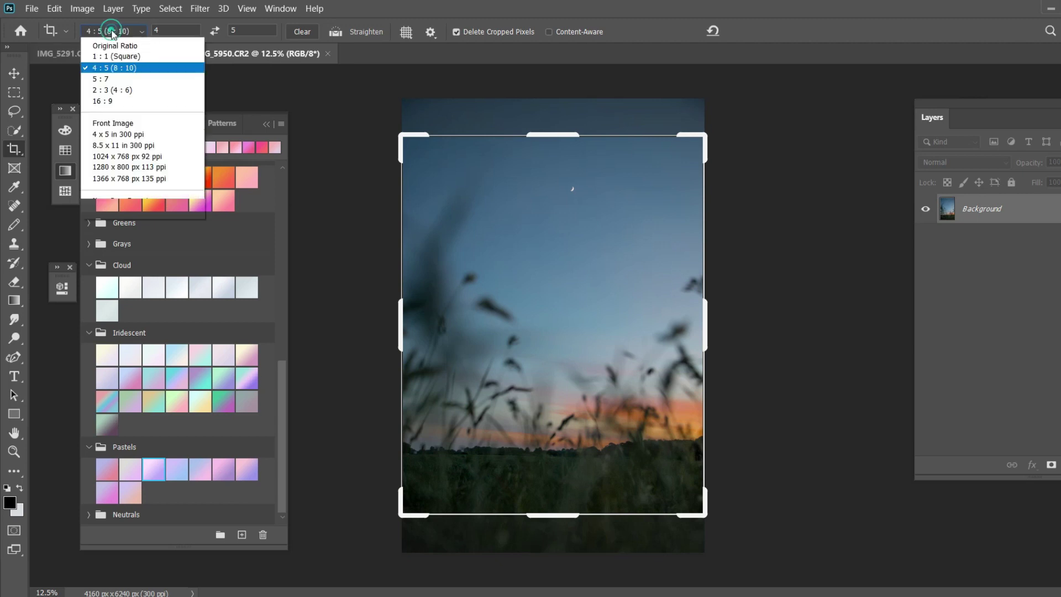
pyautogui.click(152, 100)
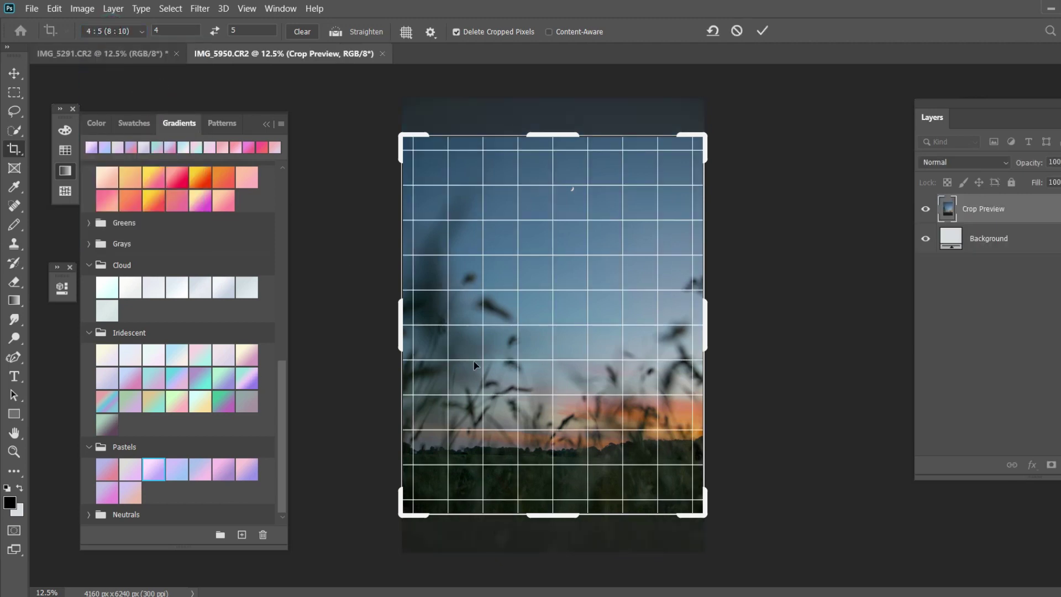
pyautogui.moveTo(399, 515); pyautogui.dragTo(429, 499)
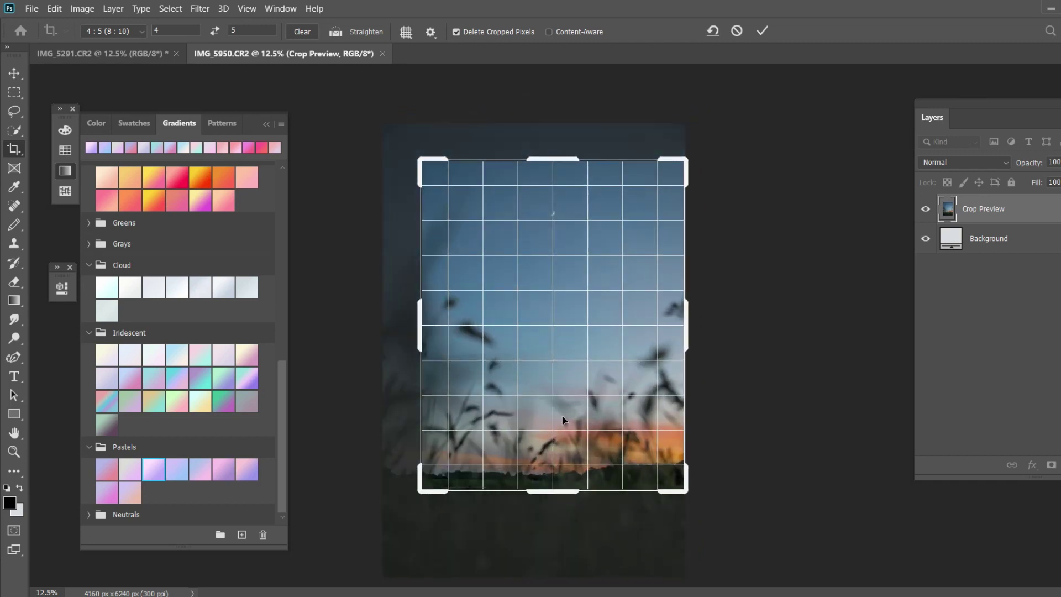
pyautogui.moveTo(567, 413)
pyautogui.mouseDown()
pyautogui.moveTo(567, 395)
pyautogui.moveTo(573, 412)
pyautogui.mouseUp()
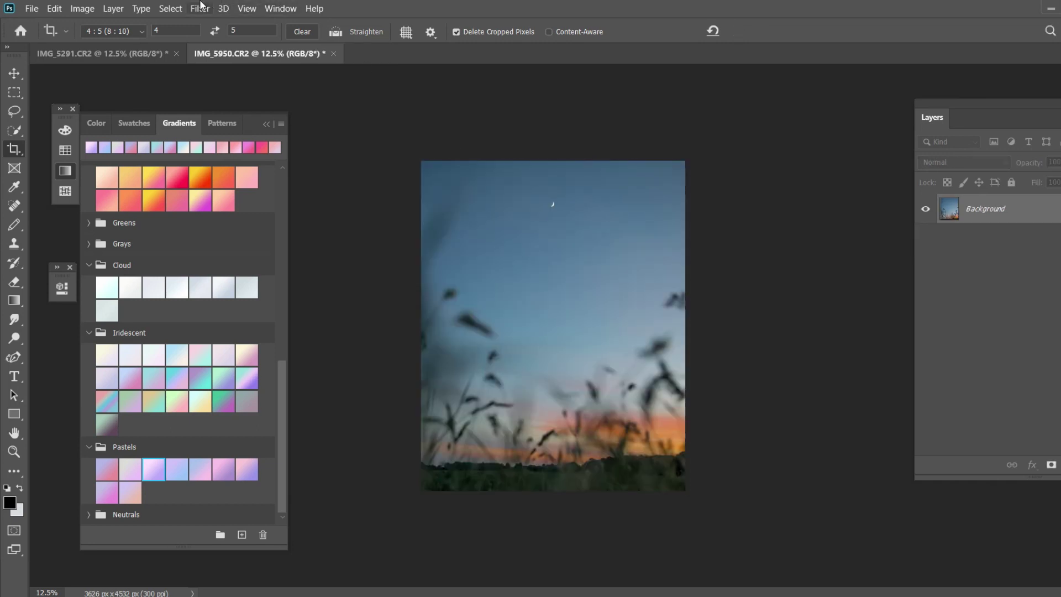
# Step: Open the Camera Raw filter on the cropped grass photo, set the contrast to +28 and slightly lower the highlights
pyautogui.click(201, 7)
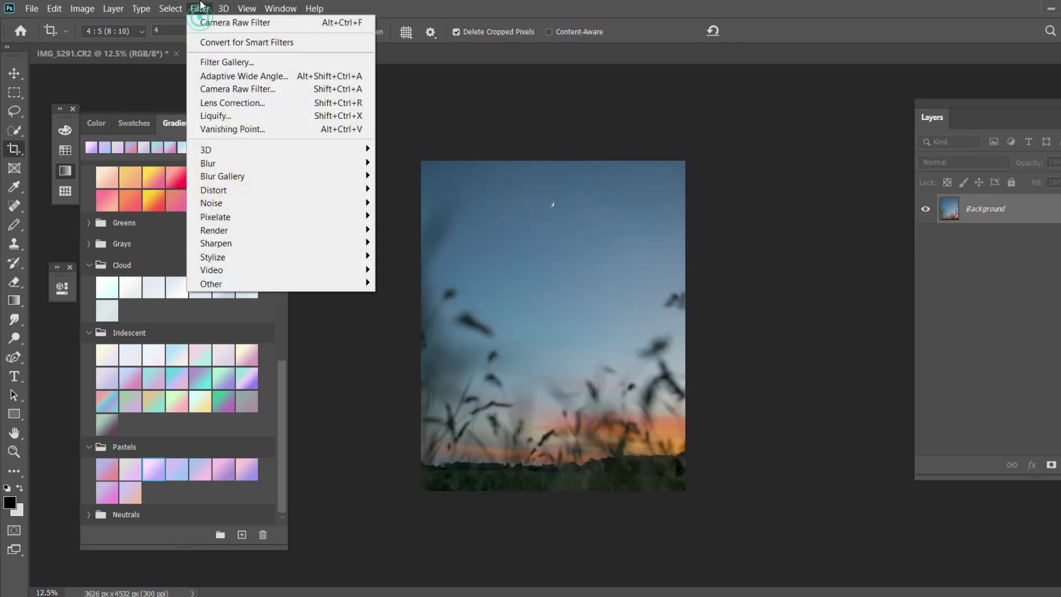
pyautogui.click(257, 90)
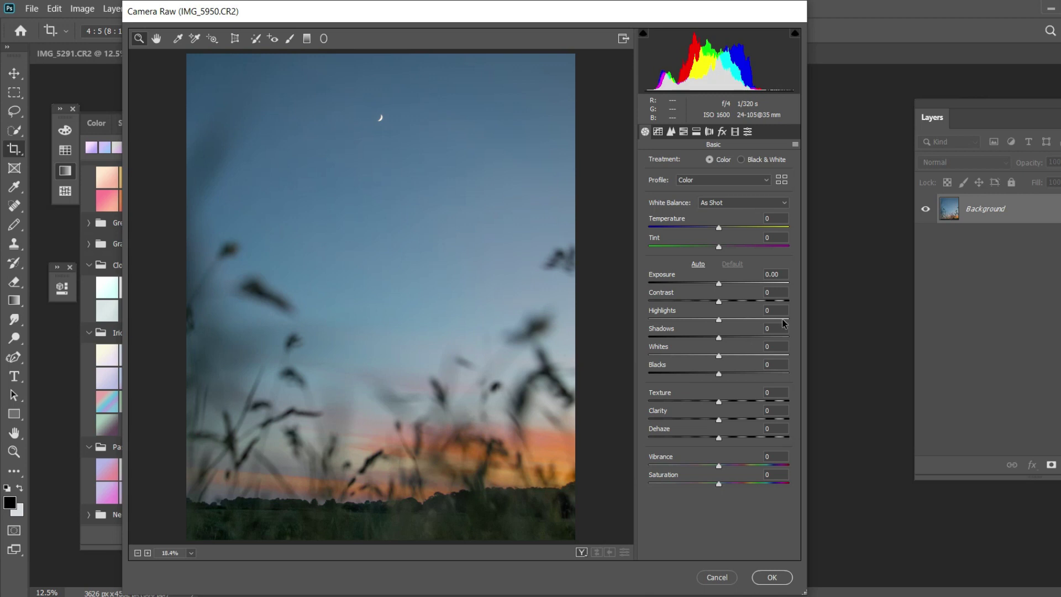
pyautogui.click(729, 300)
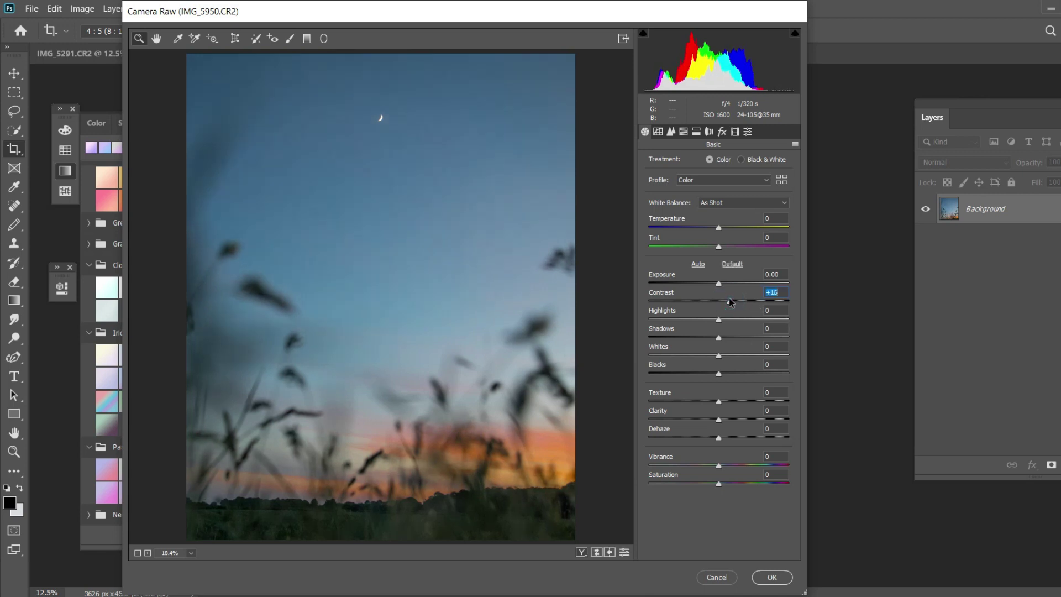
pyautogui.moveTo(729, 299); pyautogui.dragTo(738, 301)
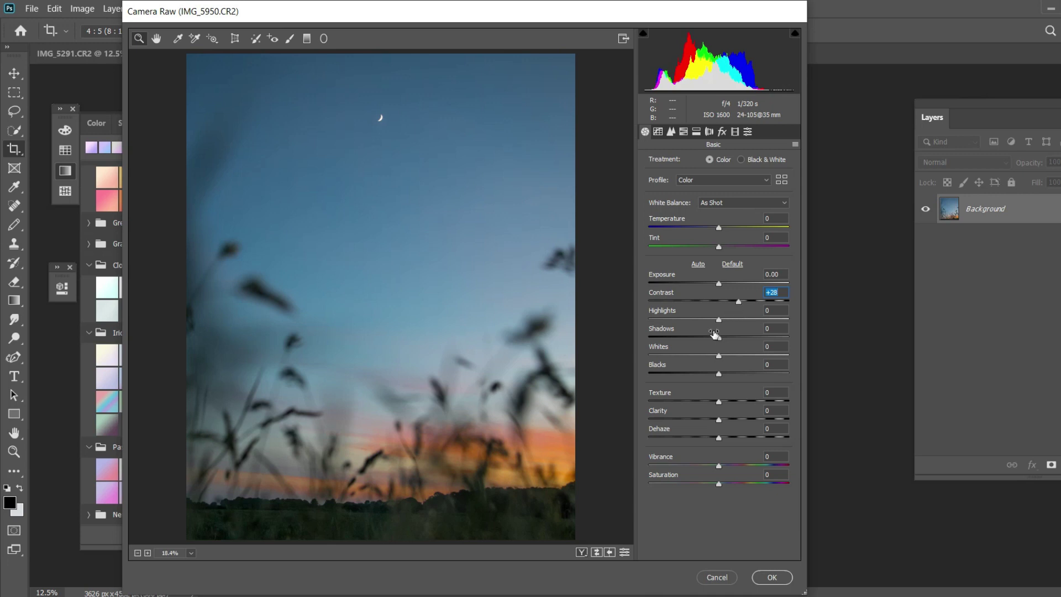
pyautogui.click(705, 320)
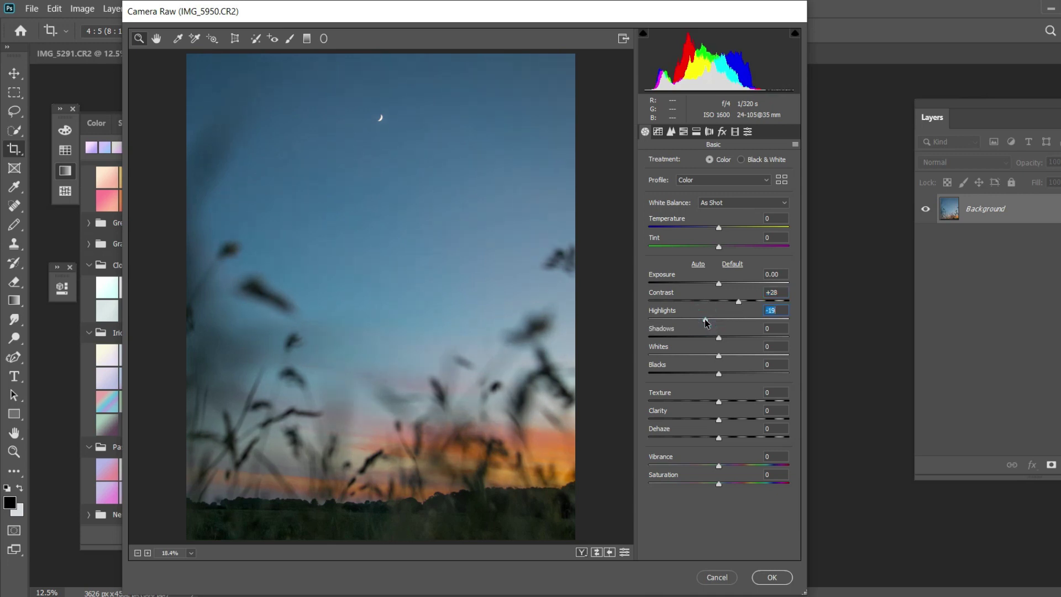
pyautogui.moveTo(704, 320); pyautogui.dragTo(711, 325)
# Step: Add a graduated filter from the photo's upper edge down to about mid-height, with its temperature at -15
pyautogui.click(307, 39)
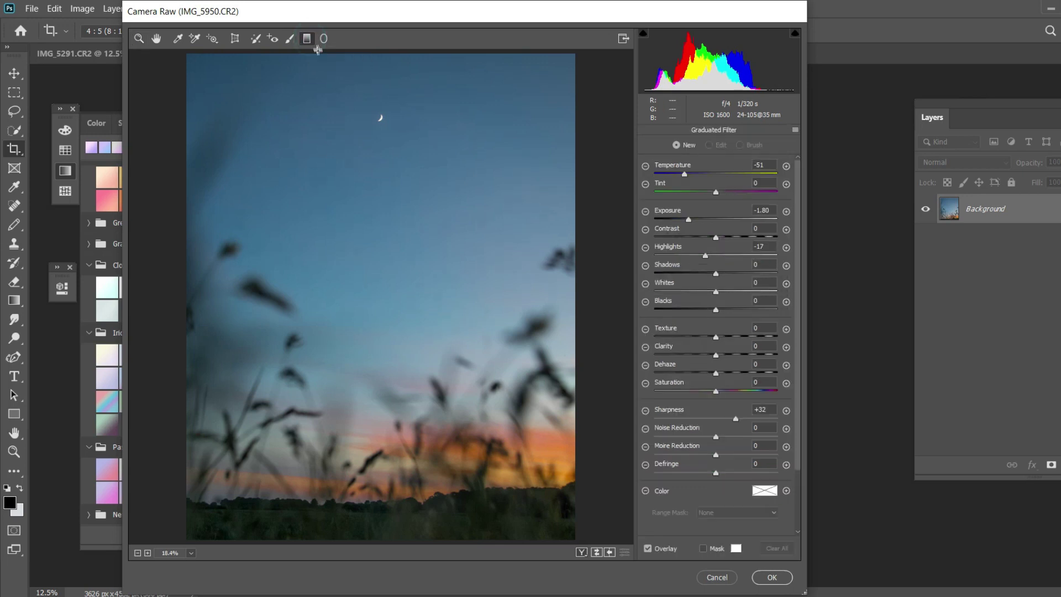
pyautogui.moveTo(324, 56); pyautogui.dragTo(326, 301)
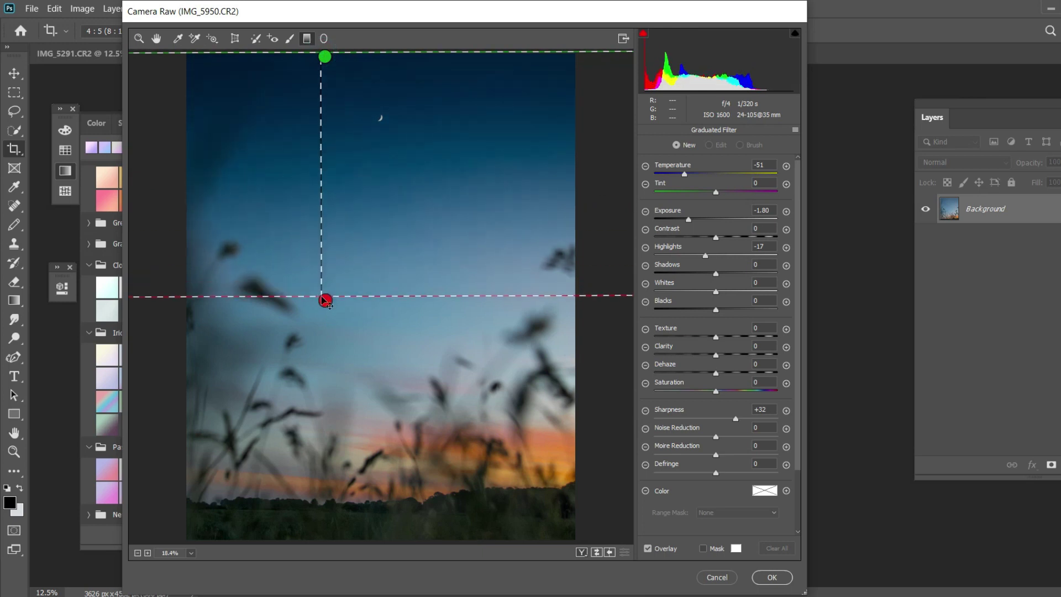
pyautogui.click(707, 173)
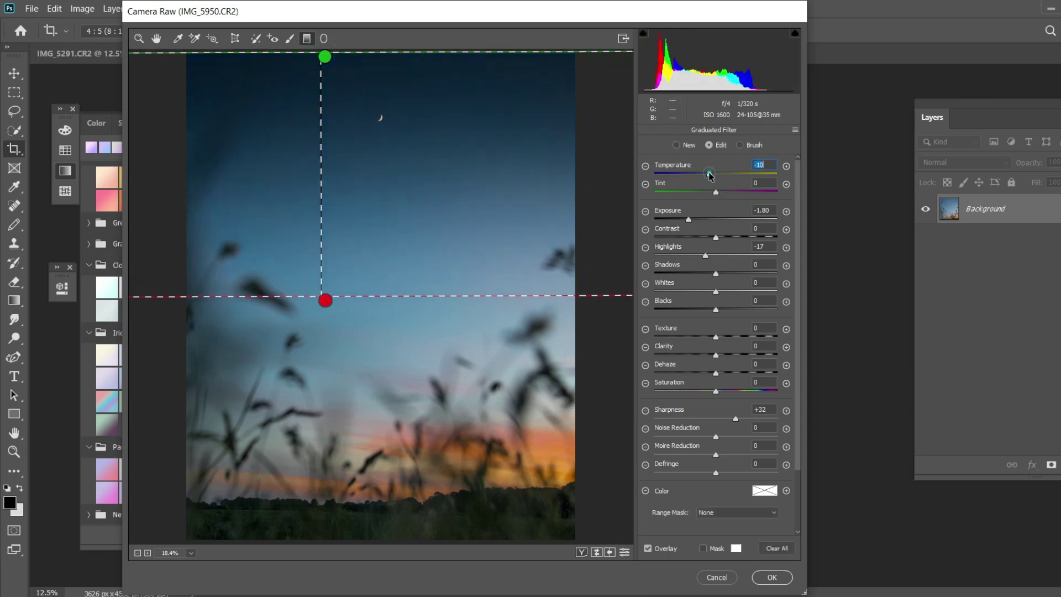
# Step: Set the graduated filter's exposure to -0.25, reset its highlights to 0, and deselect the filter
pyautogui.doubleClick(715, 220)
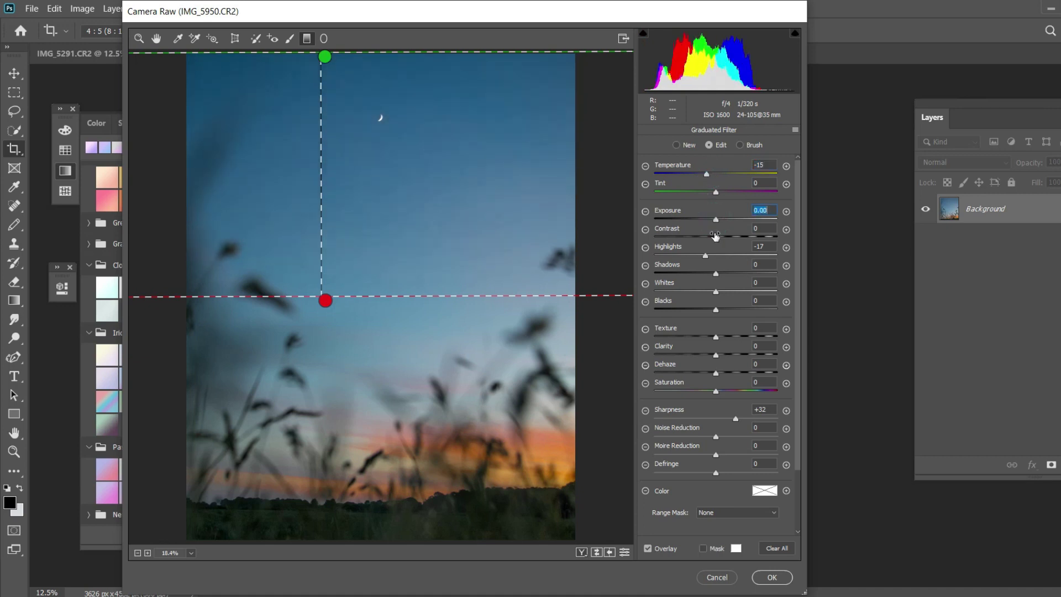
pyautogui.doubleClick(715, 256)
pyautogui.moveTo(716, 221); pyautogui.dragTo(712, 223)
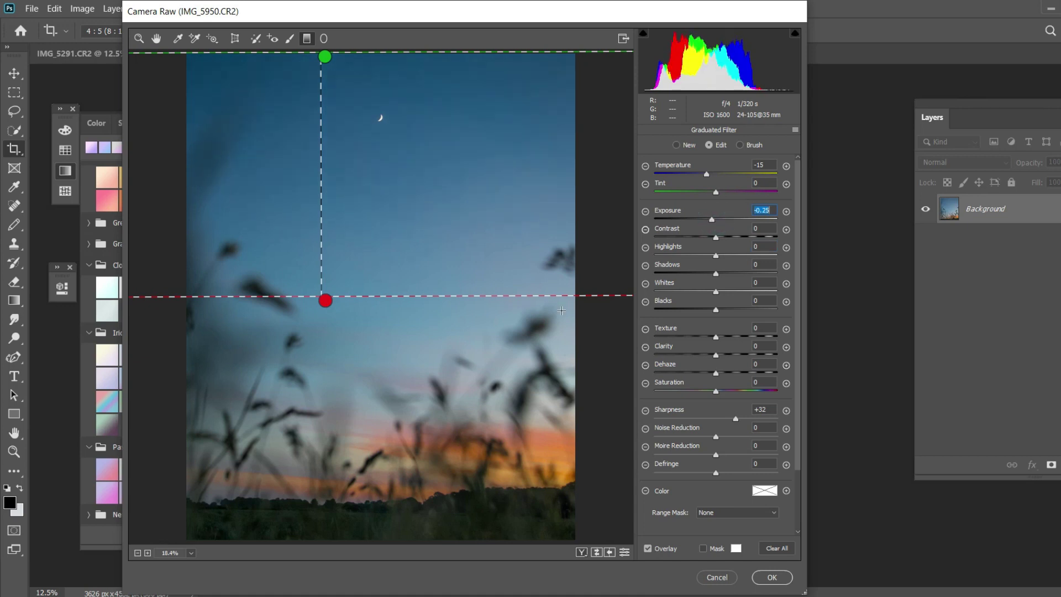
pyautogui.click(562, 310)
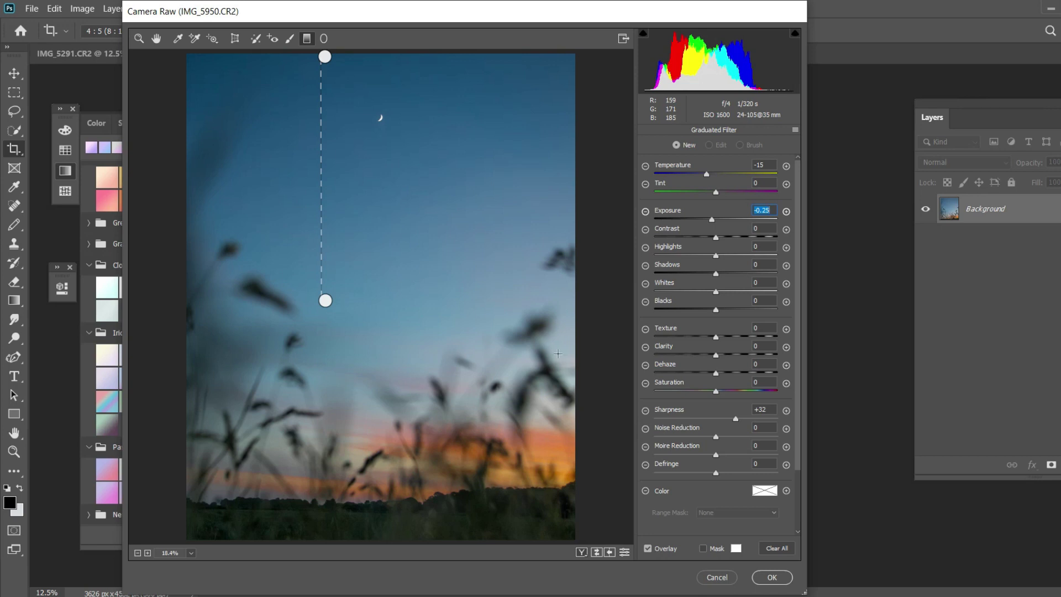
# Step: Add a second graduated filter from the photo's lower edge up to just above the sunset clouds, and apply the Camera Raw edits
pyautogui.moveTo(505, 541); pyautogui.dragTo(505, 371)
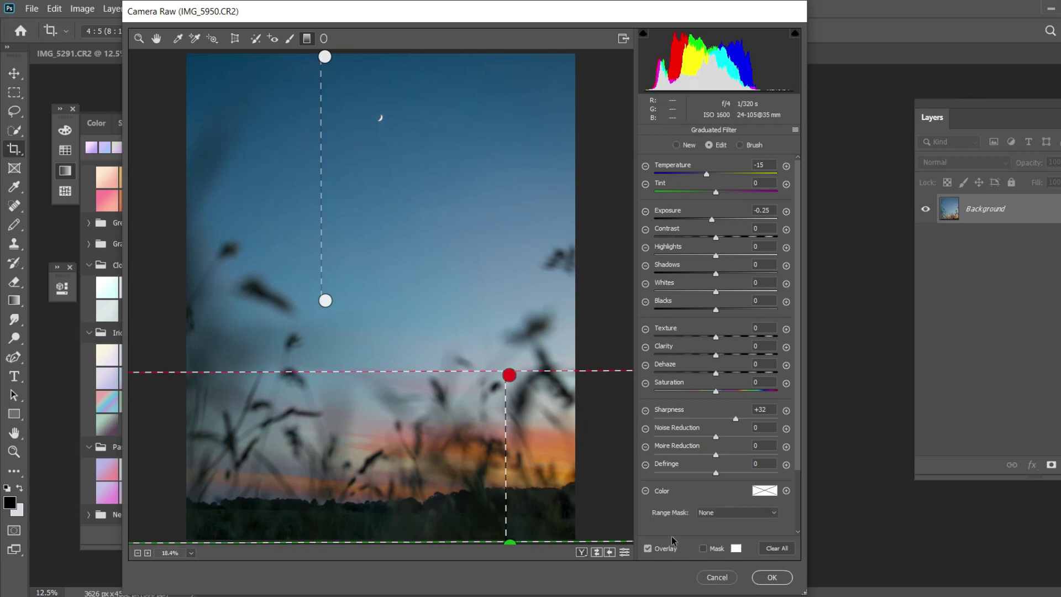
pyautogui.click(780, 577)
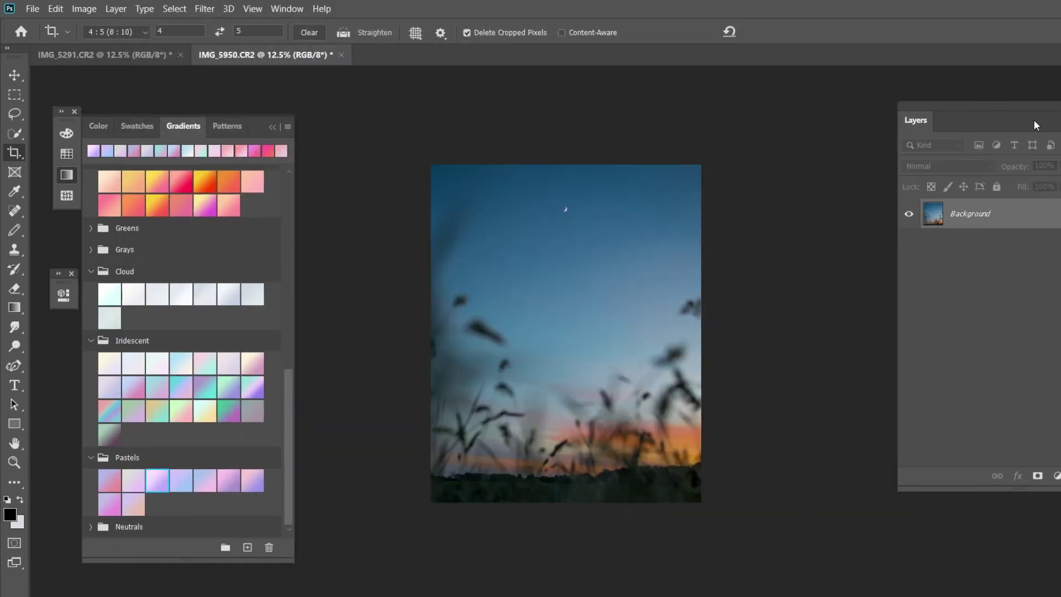
# Step: Create a new layer above the photo and choose the Brush tool with the "star final" brush at 451 px
pyautogui.click(1019, 462)
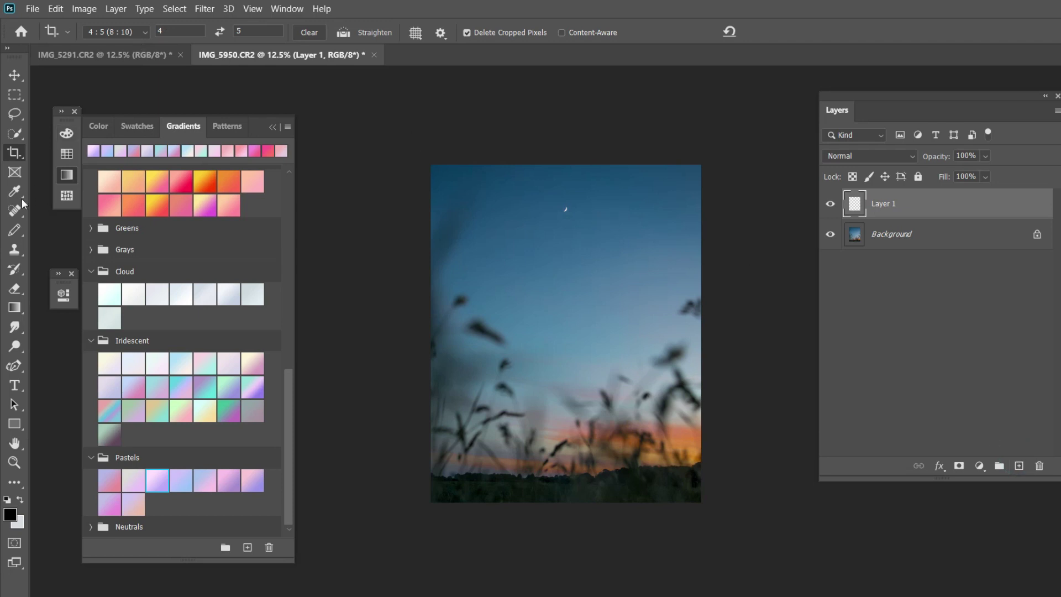
pyautogui.click(15, 269)
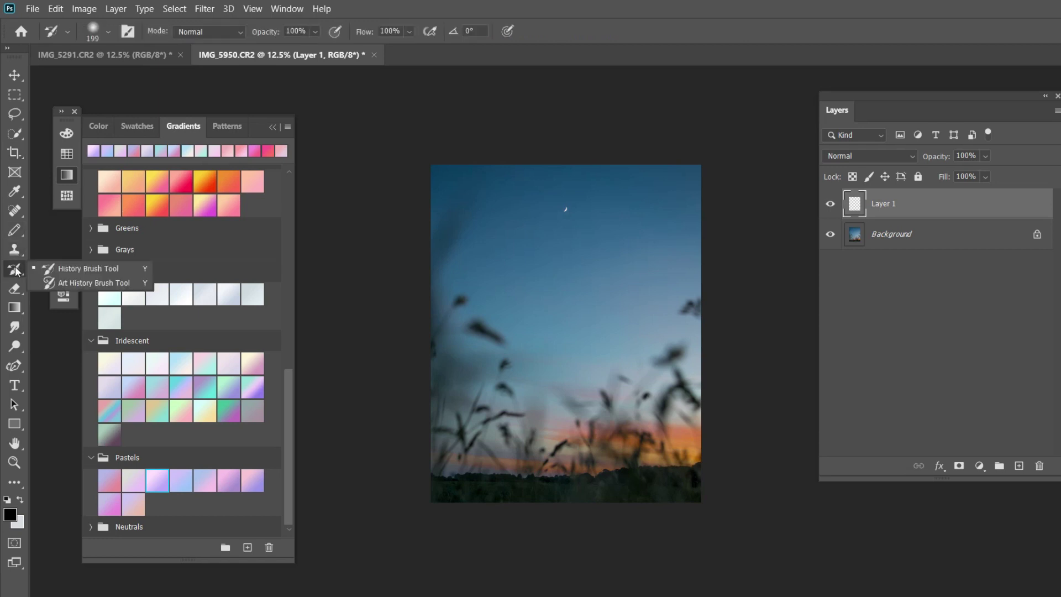
pyautogui.click(16, 235)
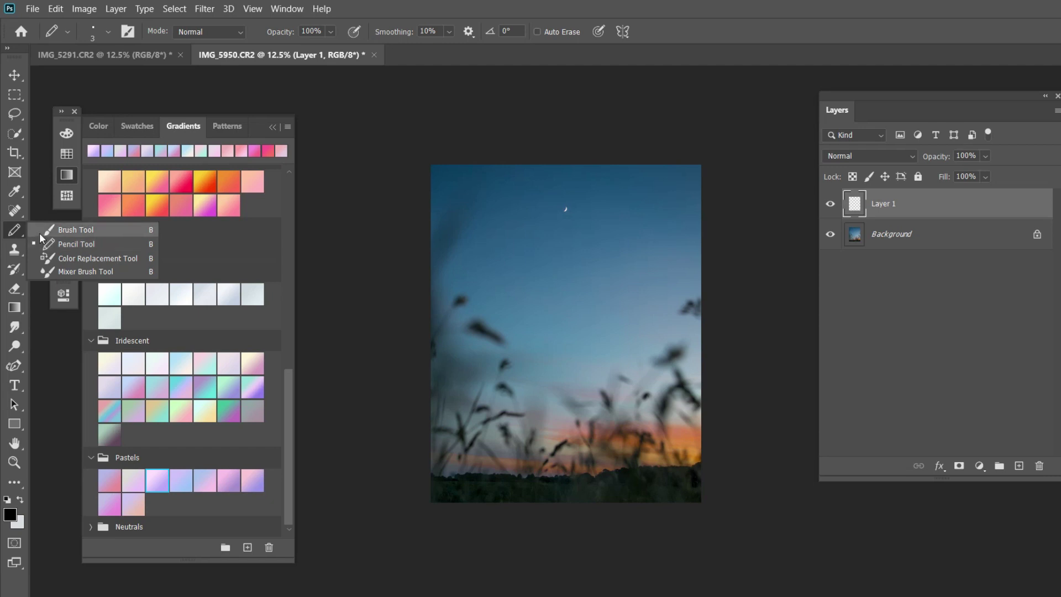
pyautogui.click(40, 234)
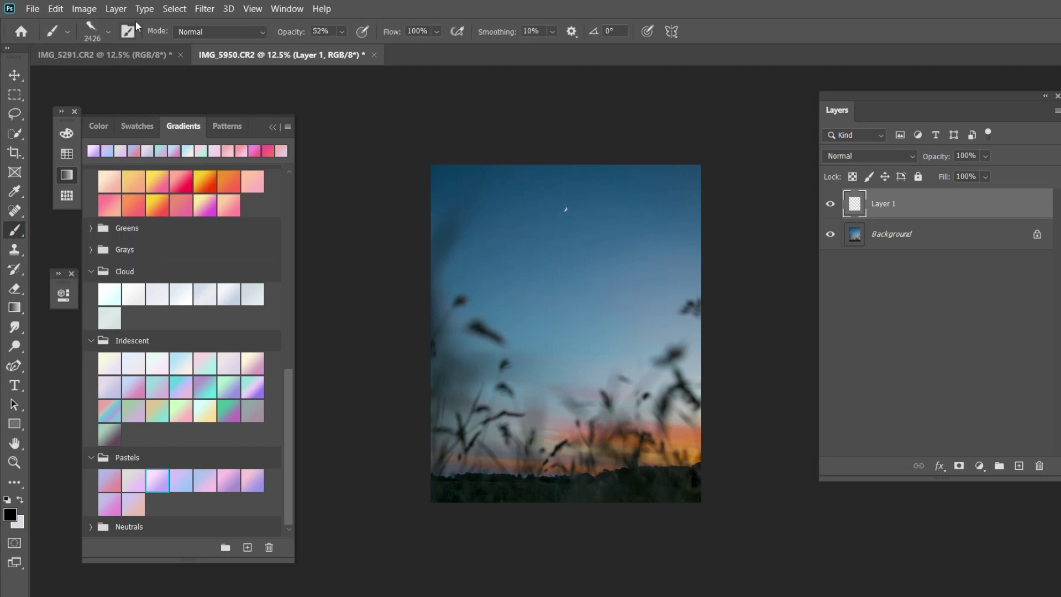
pyautogui.click(109, 31)
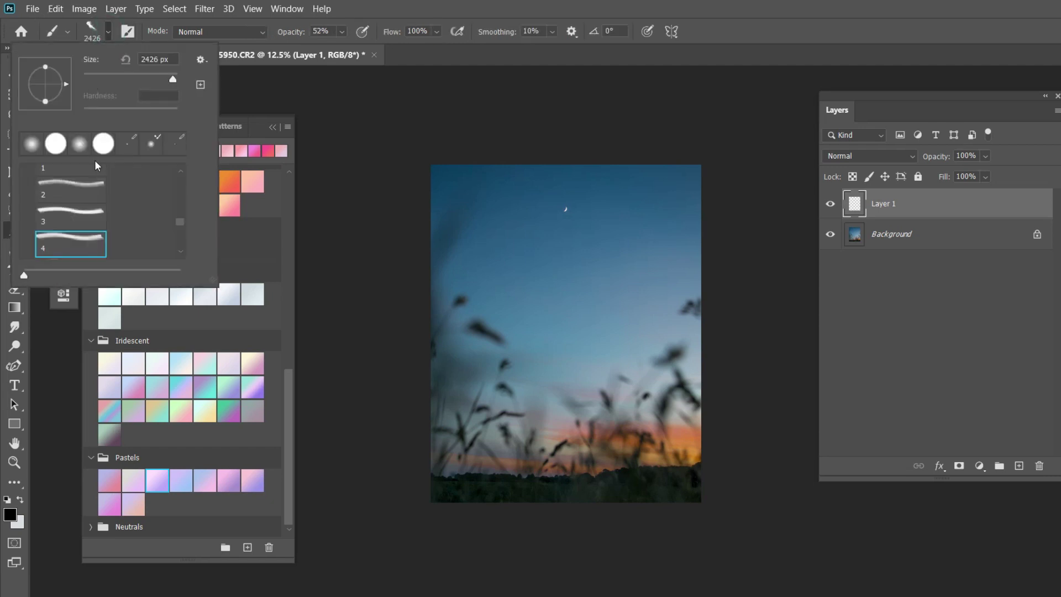
pyautogui.scroll(3, 100, 202)
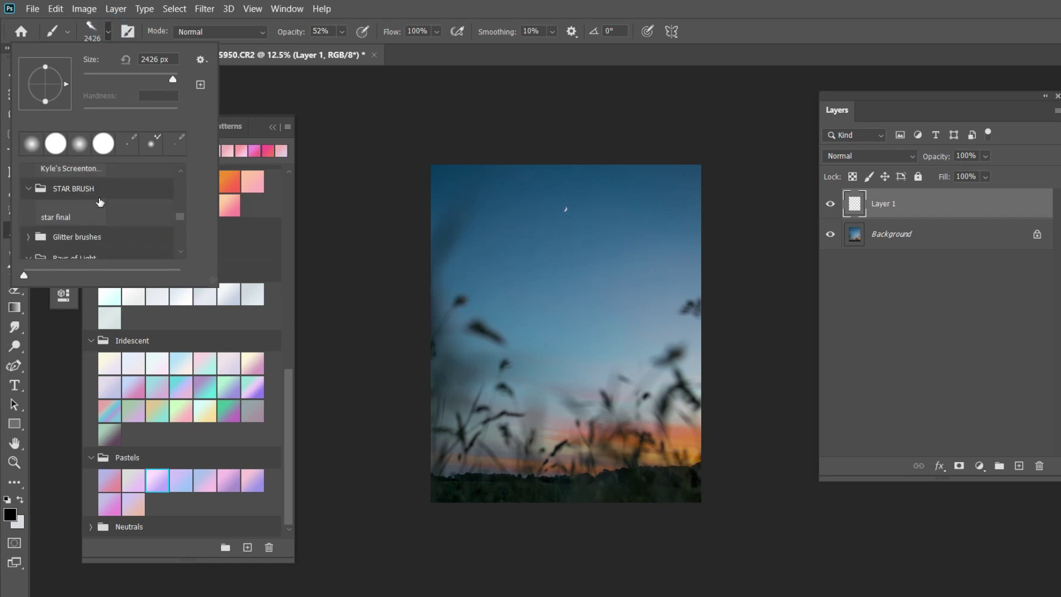
pyautogui.click(93, 211)
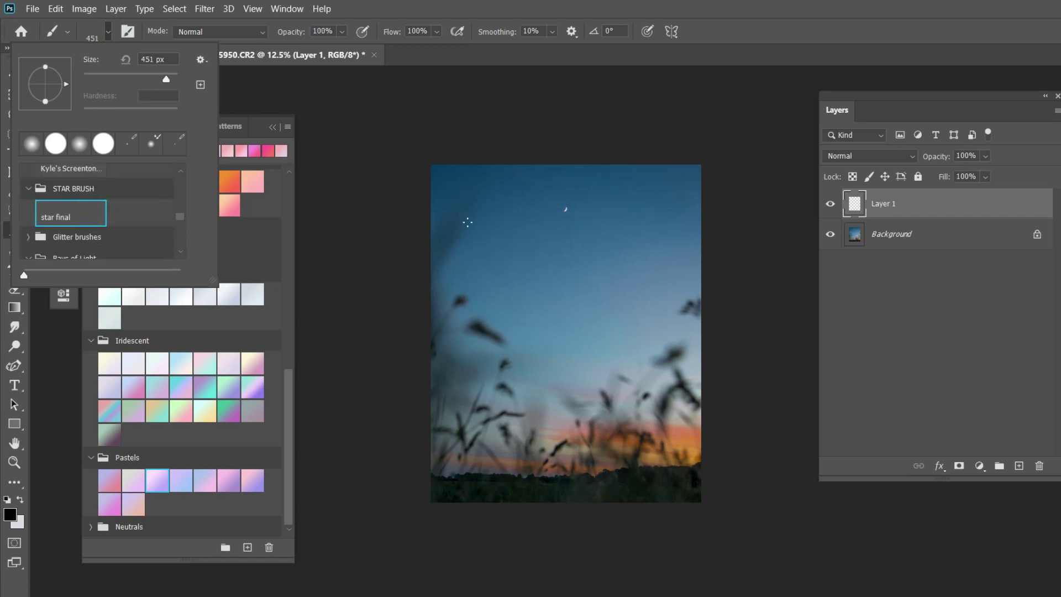
pyautogui.click(529, 229)
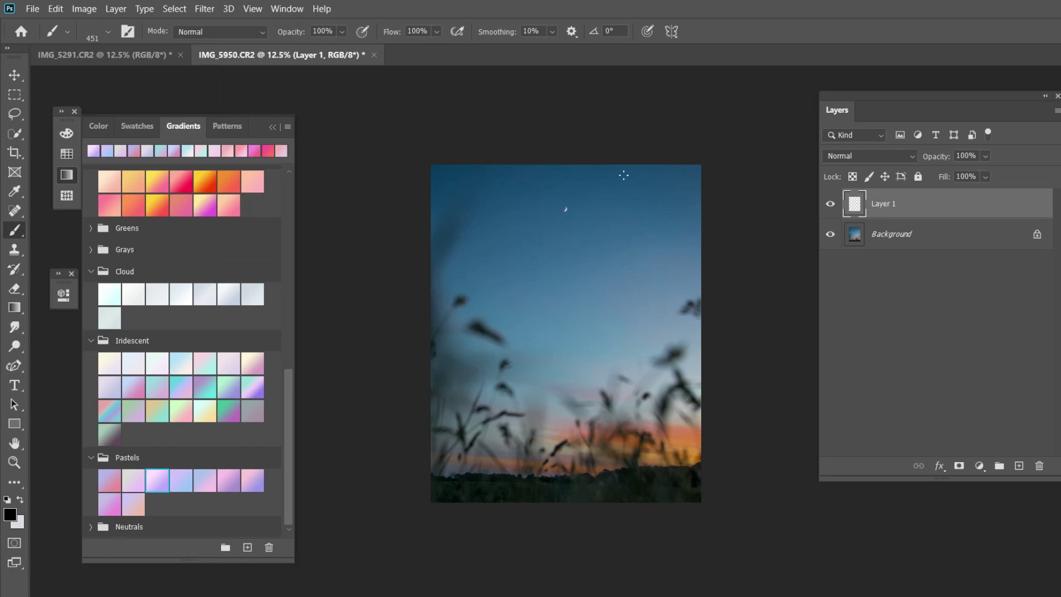
# Step: Make white the foreground color and paint scattered stars across the upper sky around the moon on the new layer
pyautogui.click(20, 500)
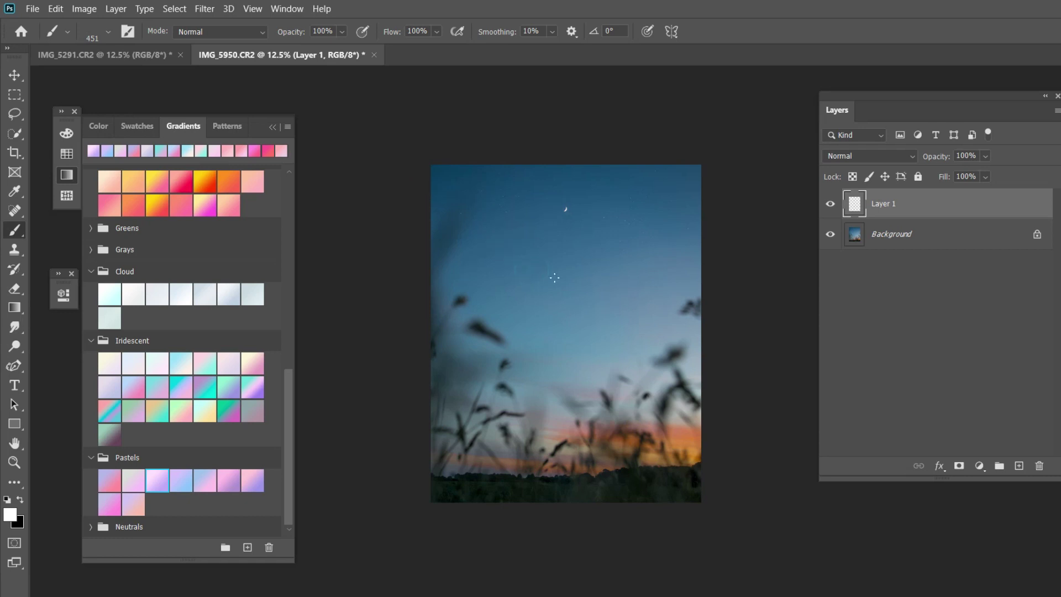
pyautogui.click(581, 174)
pyautogui.click(615, 177)
pyautogui.click(581, 251)
pyautogui.click(542, 212)
# Step: Set up the Eraser with a soft round 228 px tip and erase the stars right around the moon
pyautogui.click(14, 288)
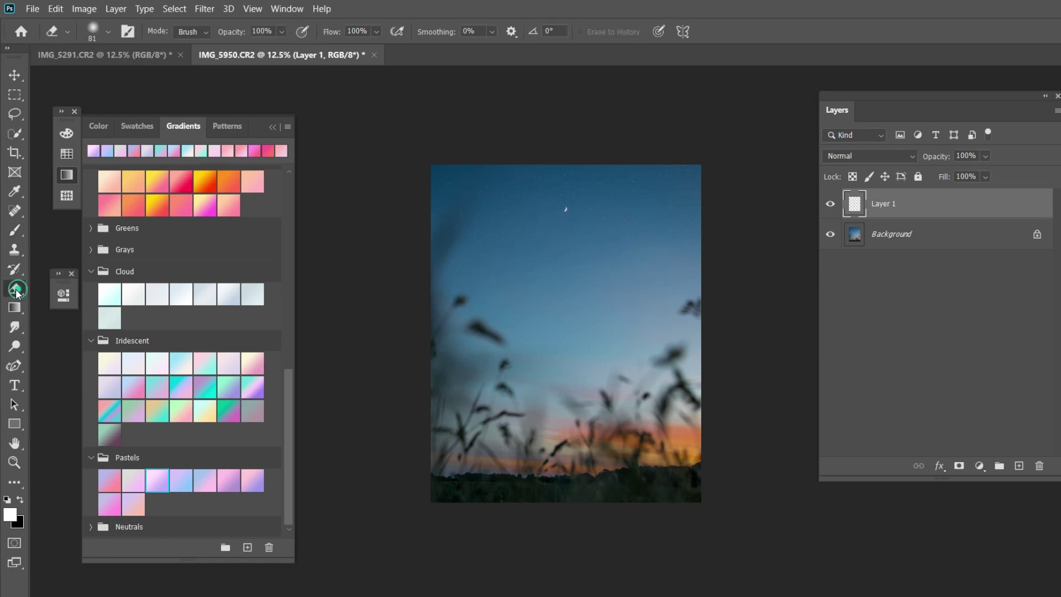
pyautogui.click(108, 33)
pyautogui.click(157, 78)
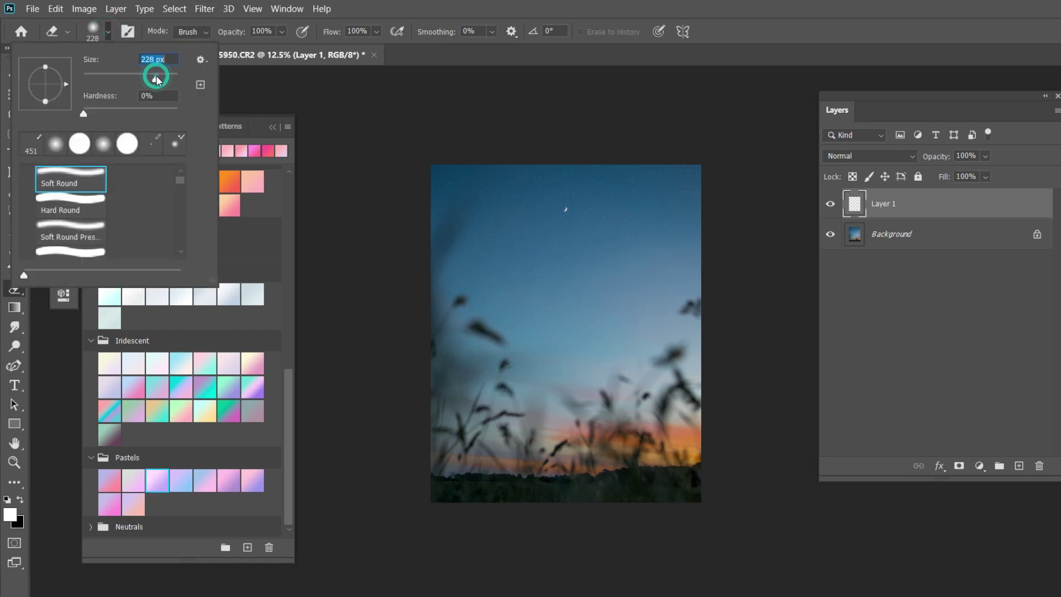
pyautogui.click(467, 204)
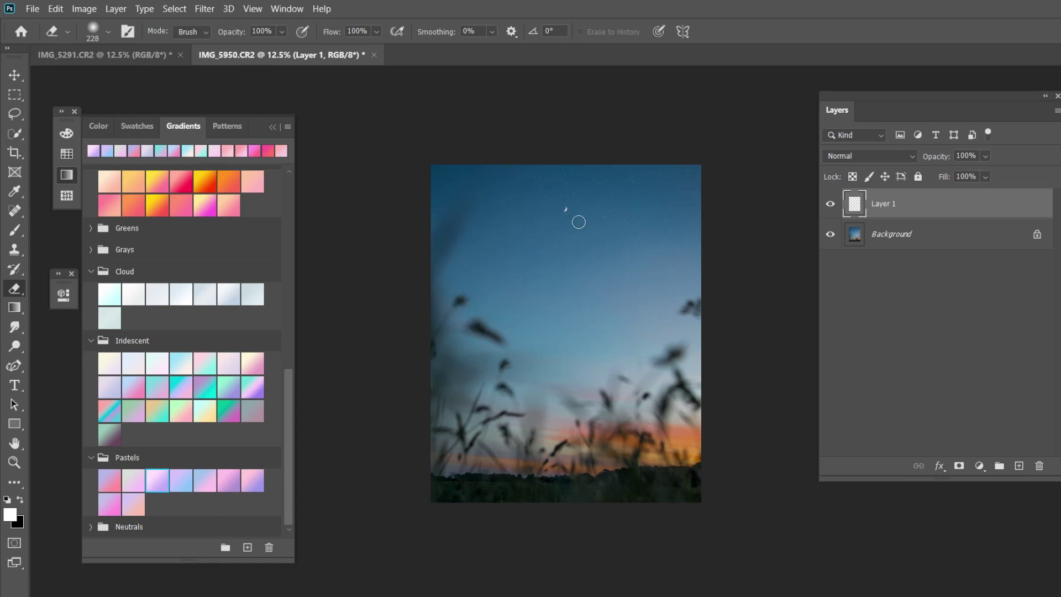
pyautogui.click(563, 209)
# Step: Close the gradients panel and erase surplus stars near the moon and across the sky to thin out the star layer
pyautogui.hotkey('ctrl', '+')
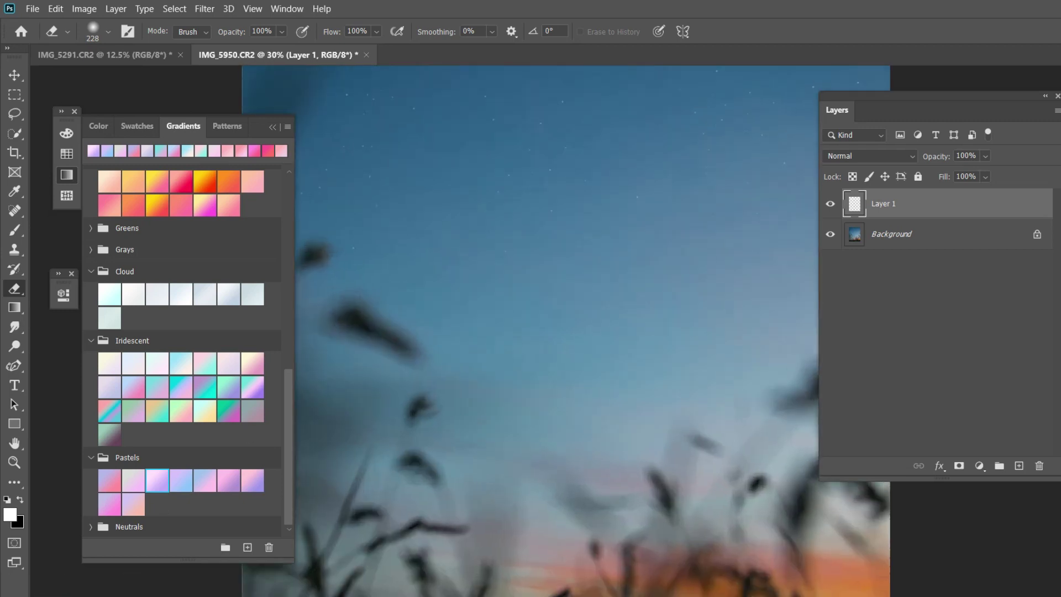
pyautogui.click(275, 127)
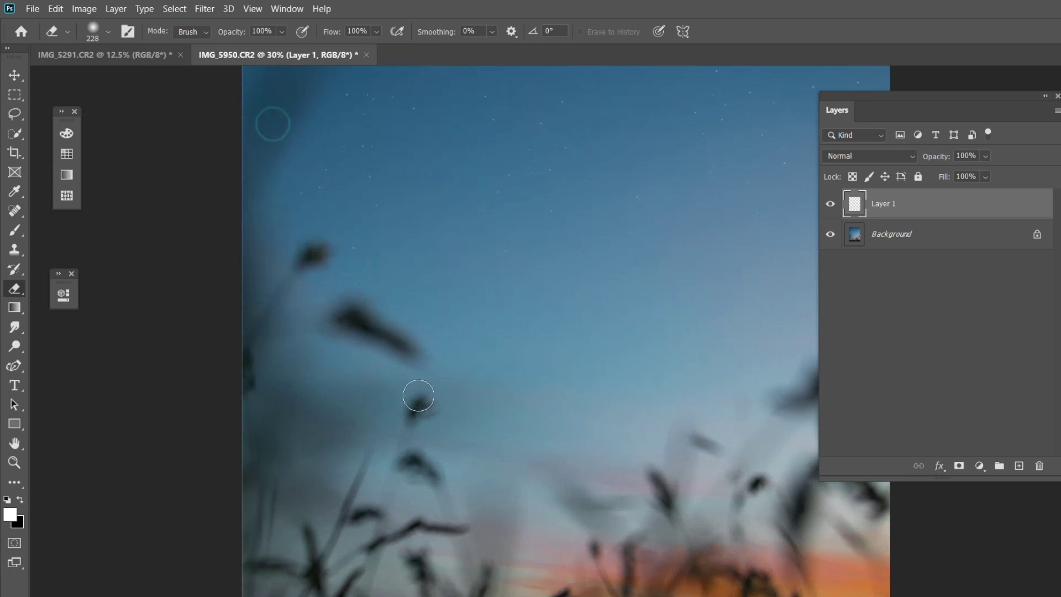
pyautogui.scroll(4, 418, 397)
pyautogui.hscroll(2, 419, 396)
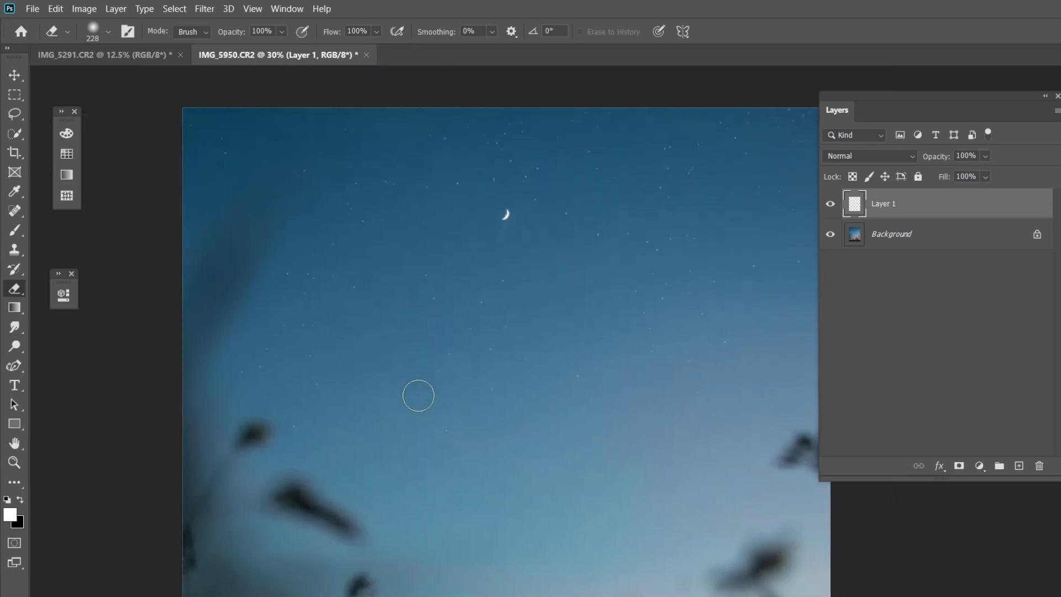
pyautogui.click(488, 184)
pyautogui.click(623, 254)
pyautogui.click(256, 367)
pyautogui.click(533, 185)
pyautogui.click(507, 180)
pyautogui.hscroll(3, 605, 256)
pyautogui.click(600, 182)
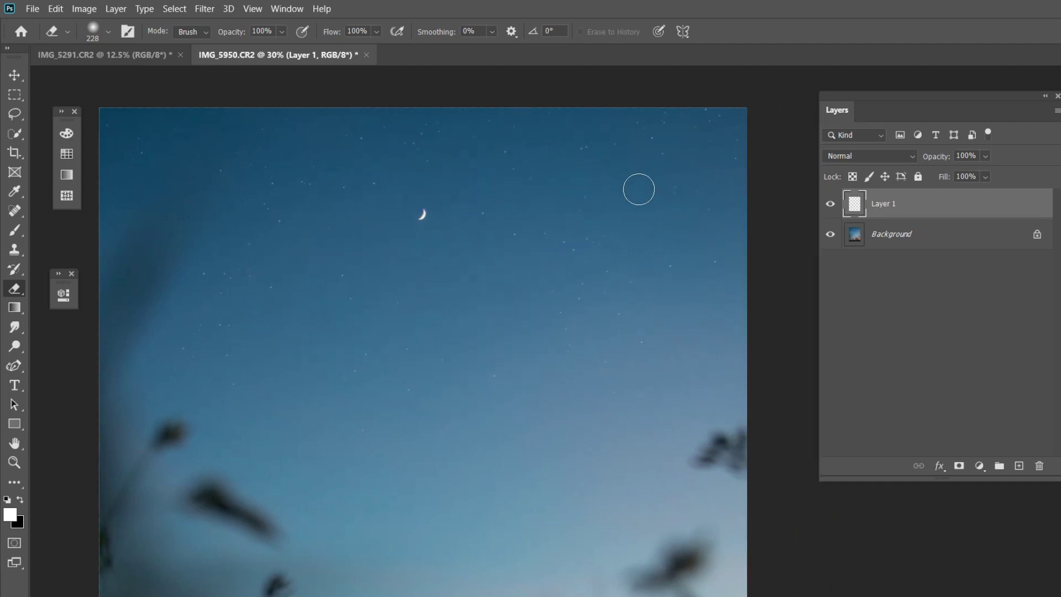
pyautogui.click(695, 140)
pyautogui.click(707, 118)
pyautogui.click(582, 284)
pyautogui.click(563, 243)
pyautogui.click(213, 284)
# Step: Open the star layer's blending options, enable Outer Glow and show its settings
pyautogui.rightClick(888, 213)
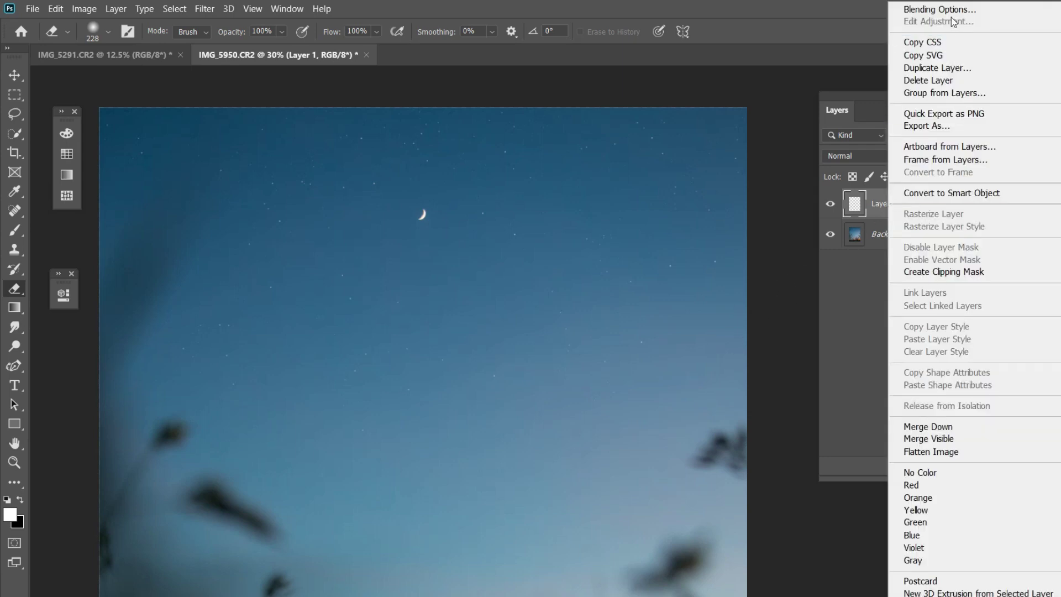
pyautogui.click(951, 11)
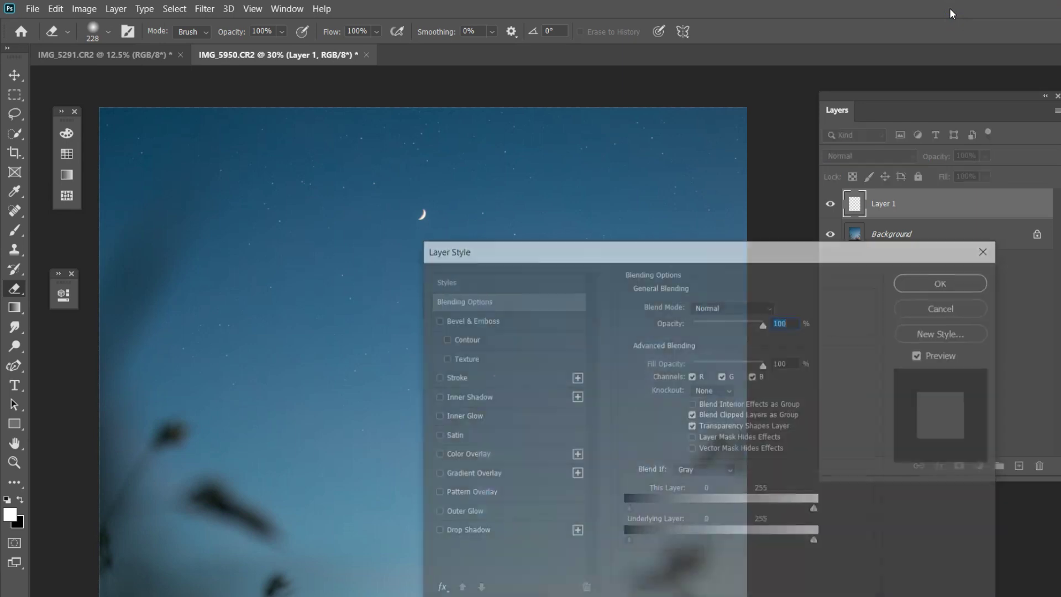
pyautogui.click(435, 513)
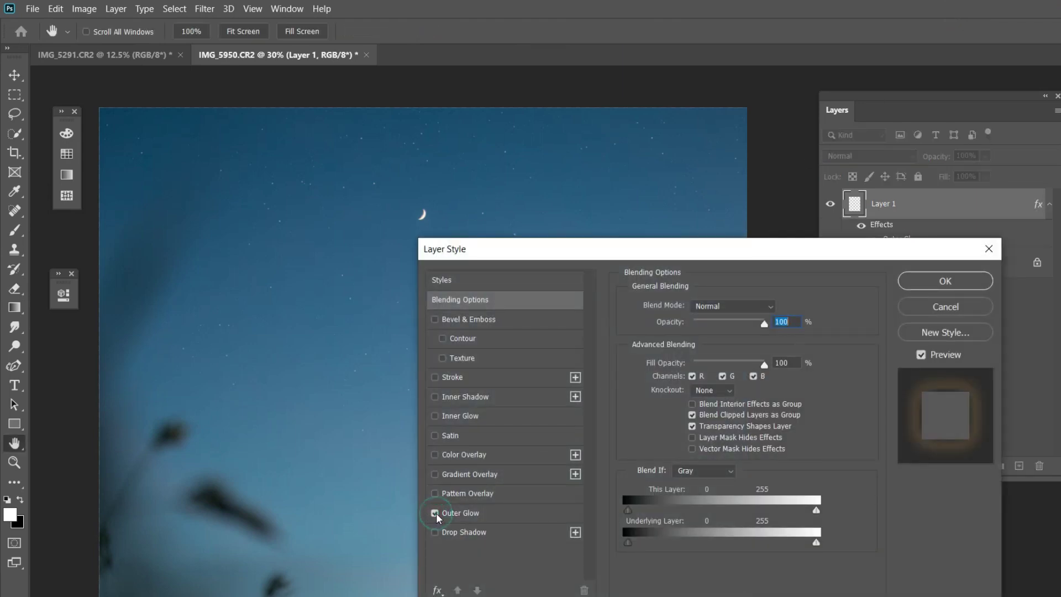
pyautogui.click(467, 515)
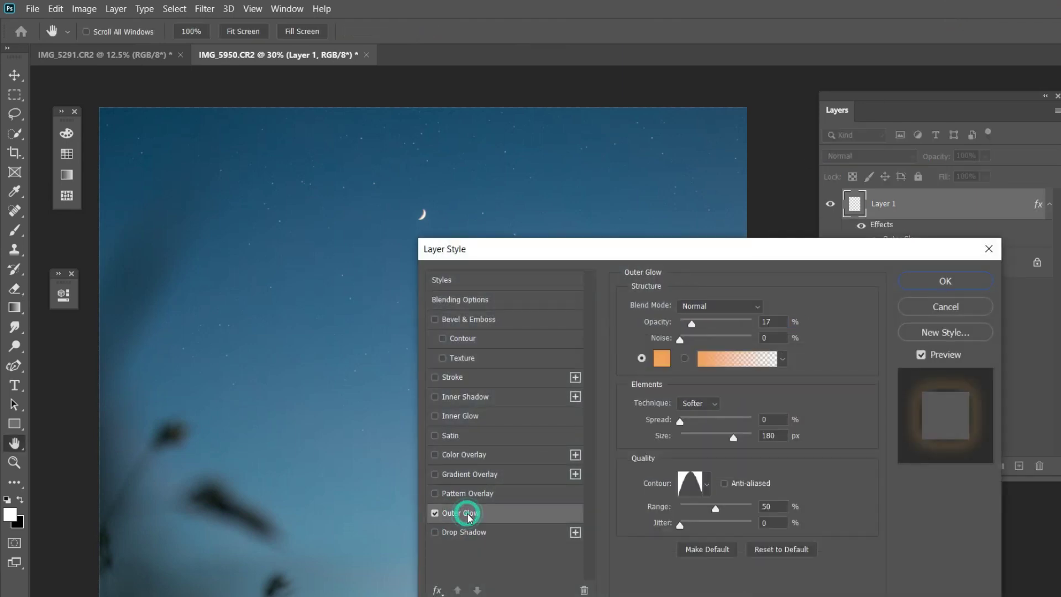
# Step: Change the outer glow color to light blue #78d0fc and apply the layer style to the stars
pyautogui.click(662, 357)
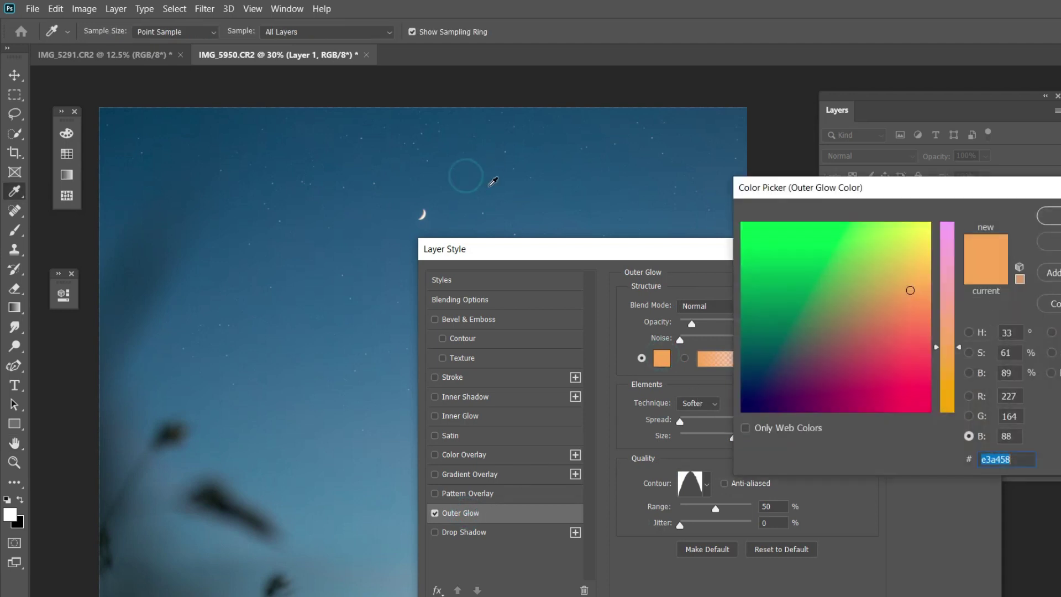
pyautogui.click(490, 185)
pyautogui.click(948, 227)
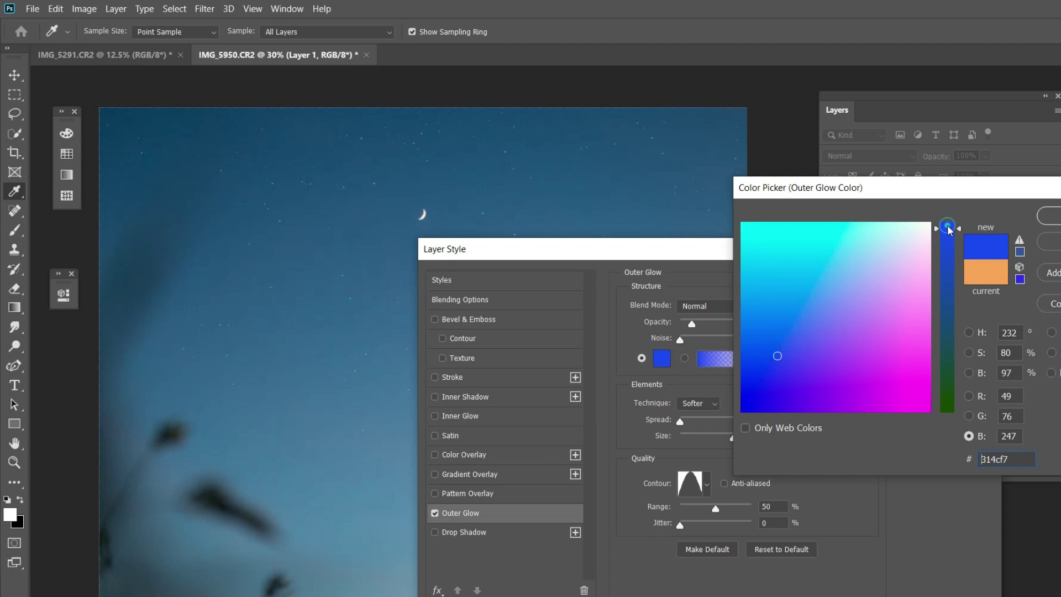
pyautogui.moveTo(821, 262); pyautogui.dragTo(806, 253)
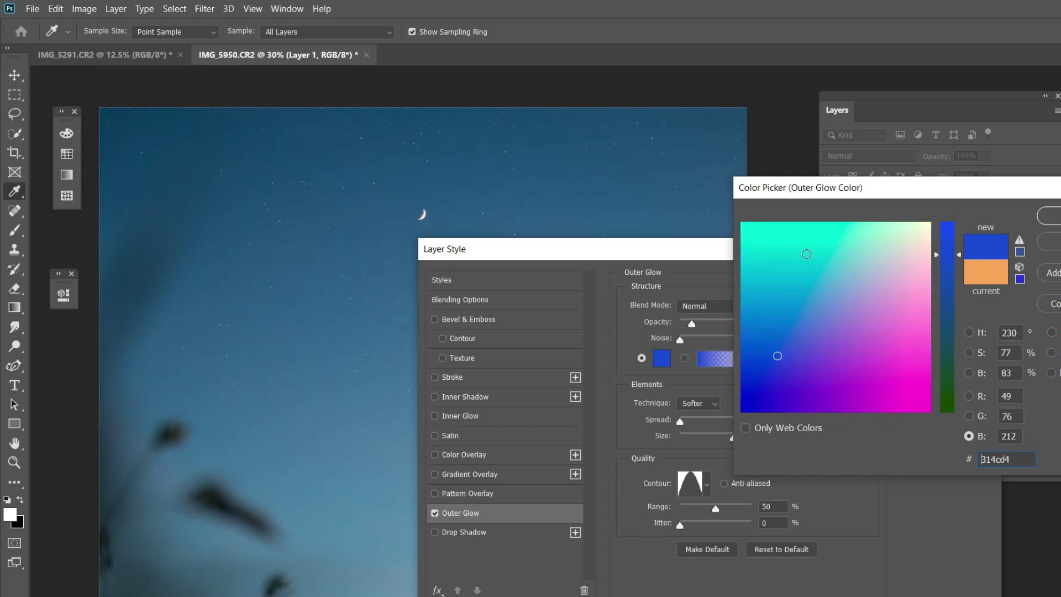
pyautogui.click(949, 225)
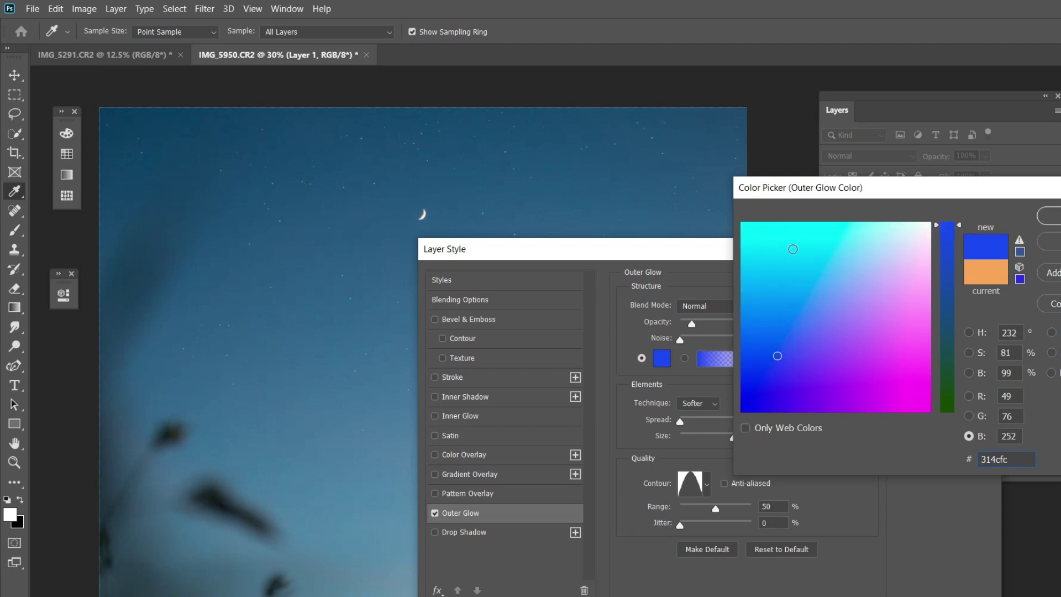
pyautogui.click(793, 249)
pyautogui.click(830, 257)
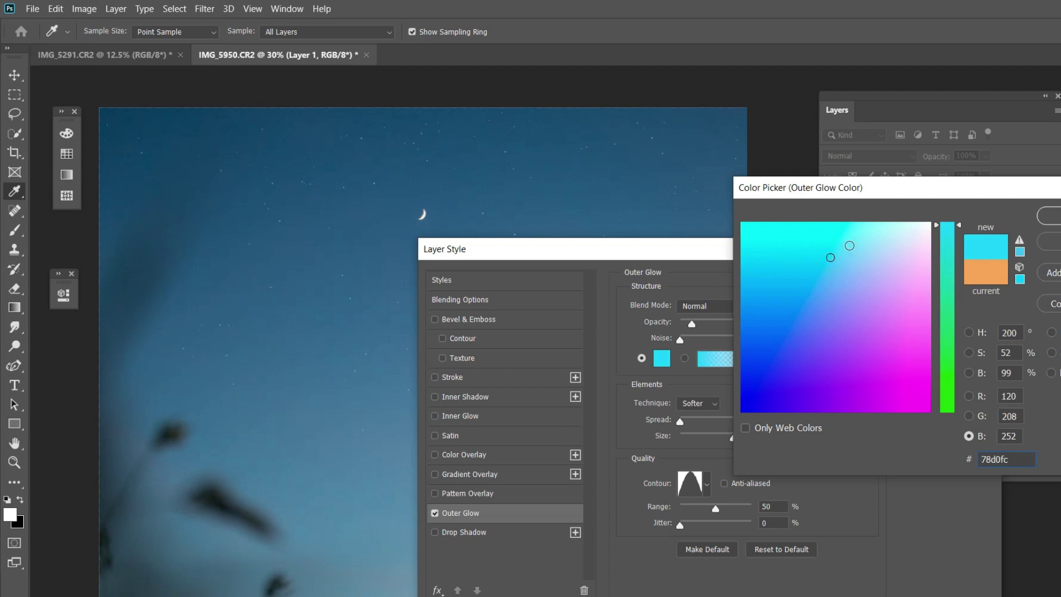
pyautogui.click(1055, 218)
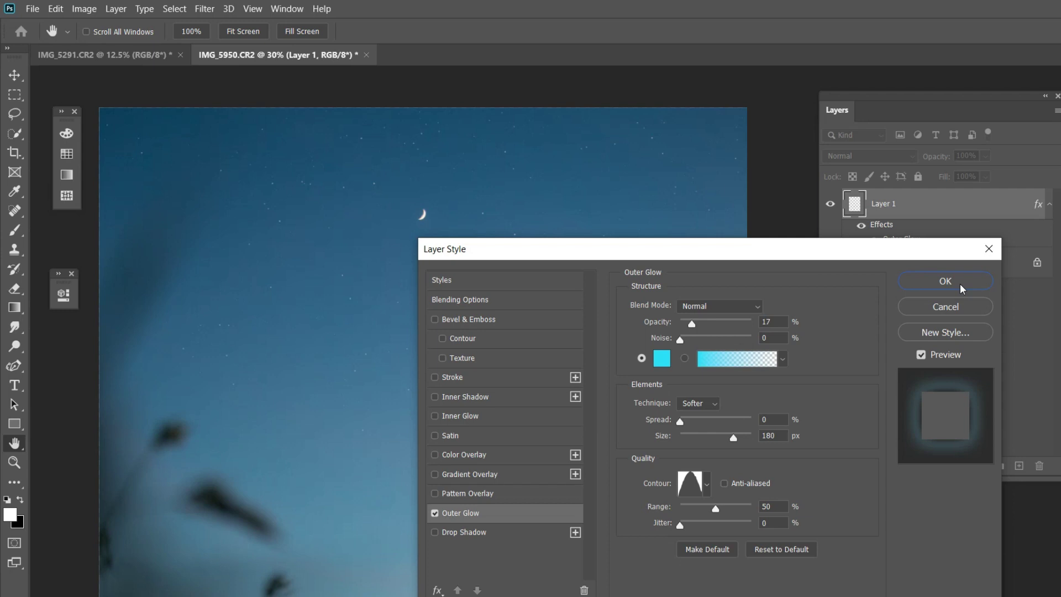
pyautogui.click(945, 282)
pyautogui.press('e')
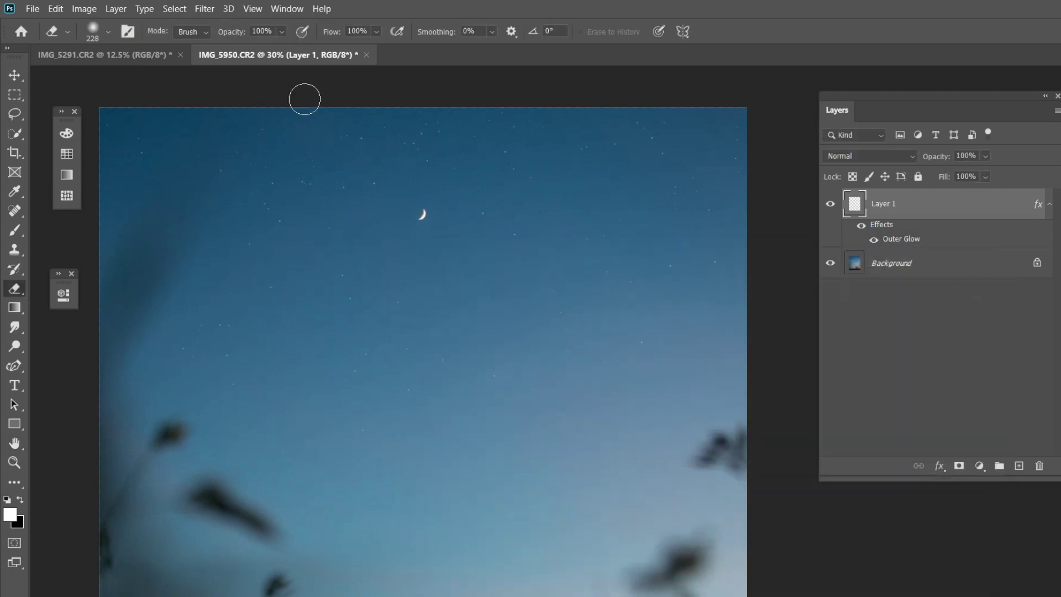
# Step: Apply a Motion Blur to the star layer with a distance of 3 pixels
pyautogui.click(205, 9)
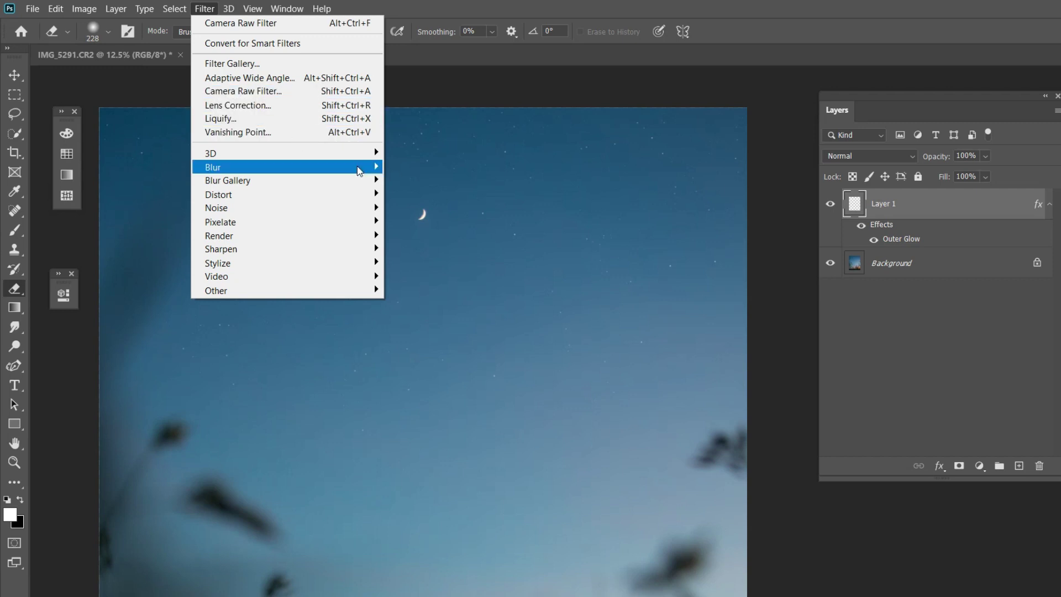
pyautogui.moveTo(360, 167)
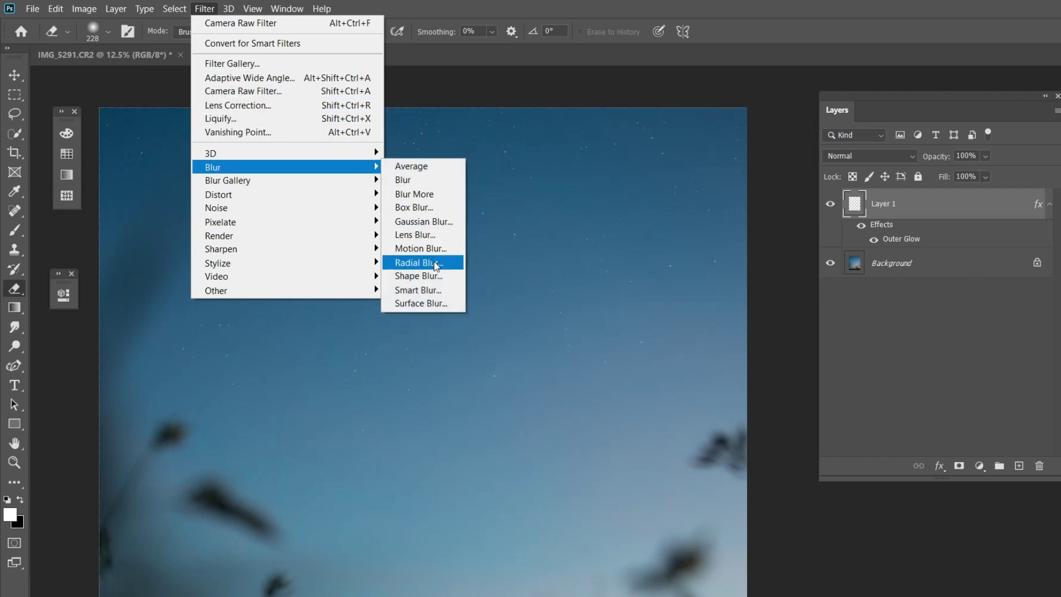
pyautogui.click(435, 252)
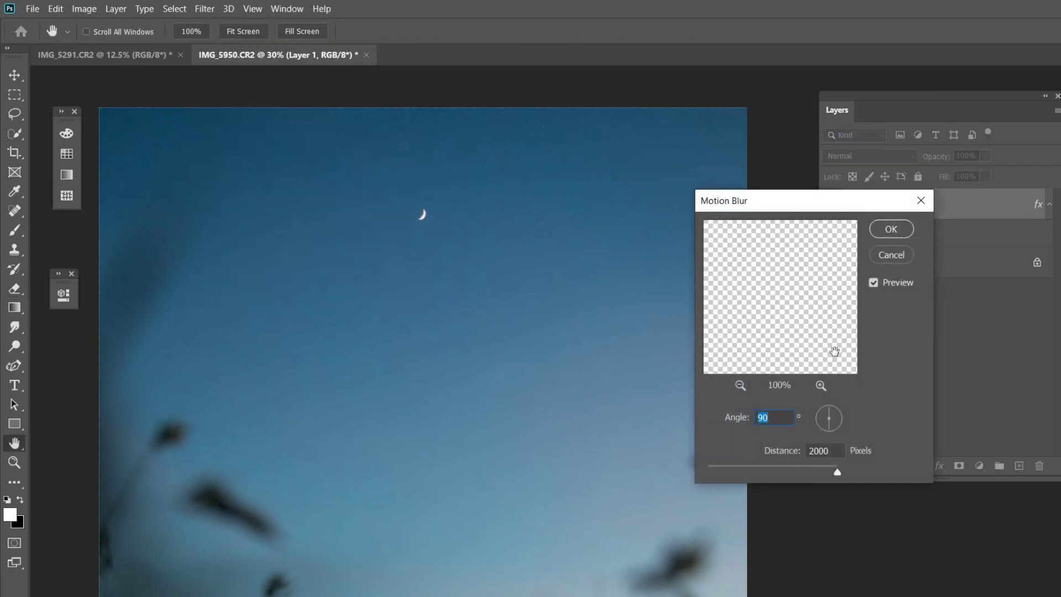
pyautogui.doubleClick(818, 450)
pyautogui.write('3')
pyautogui.click(890, 229)
pyautogui.press('e')
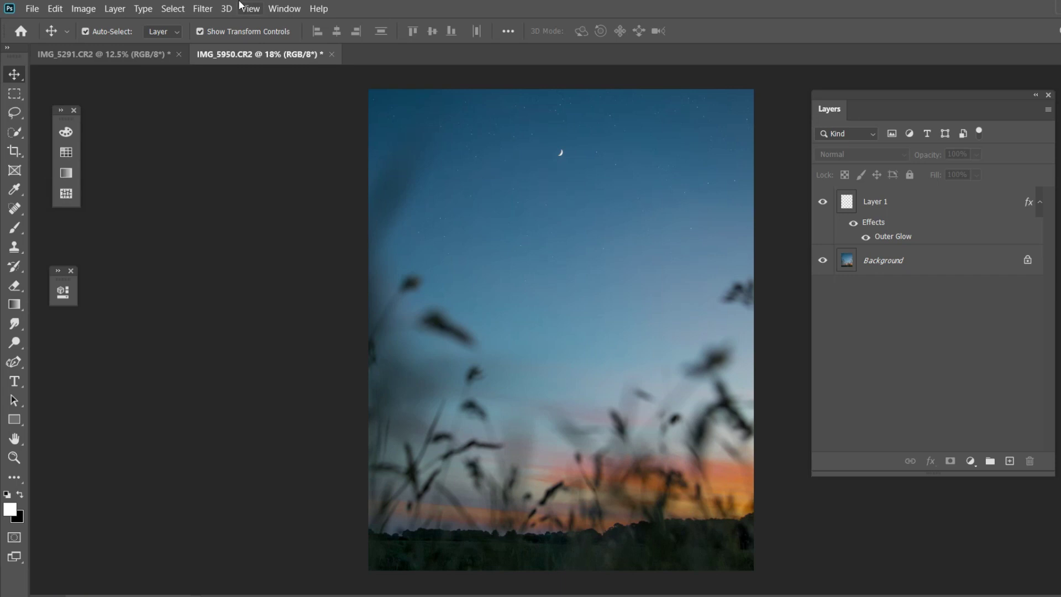
# Step: Merge the star layer with its outer glow down into the Background layer
pyautogui.click(208, 9)
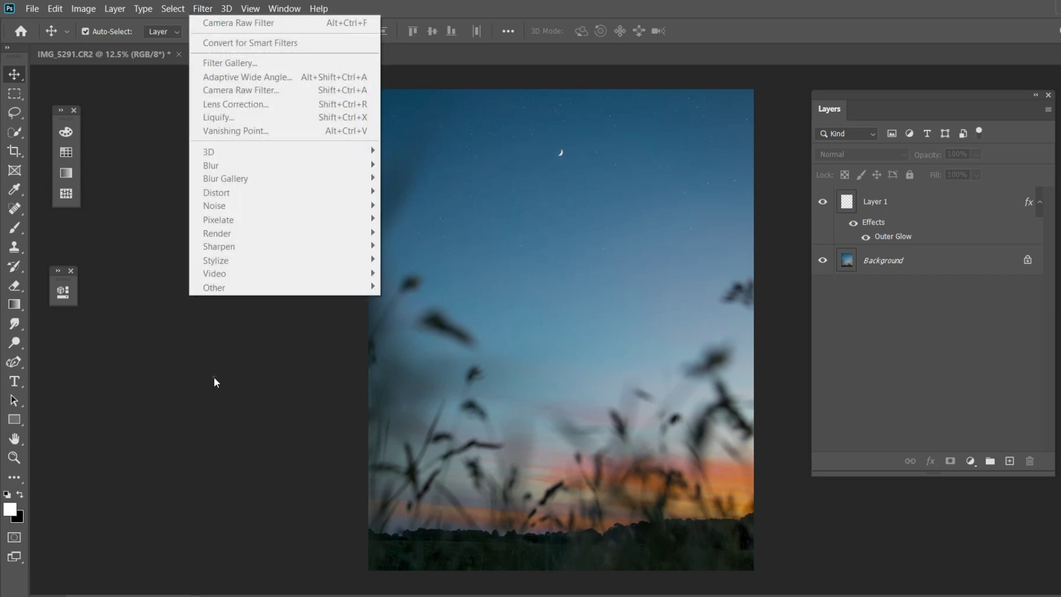
pyautogui.click(215, 382)
pyautogui.click(877, 260)
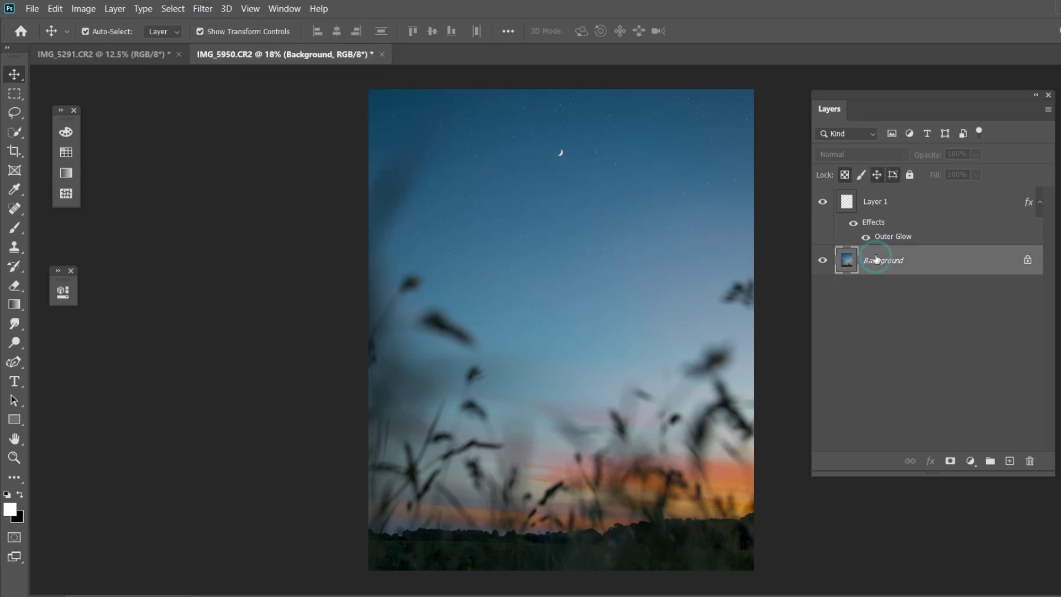
pyautogui.click(877, 203)
pyautogui.rightClick(879, 205)
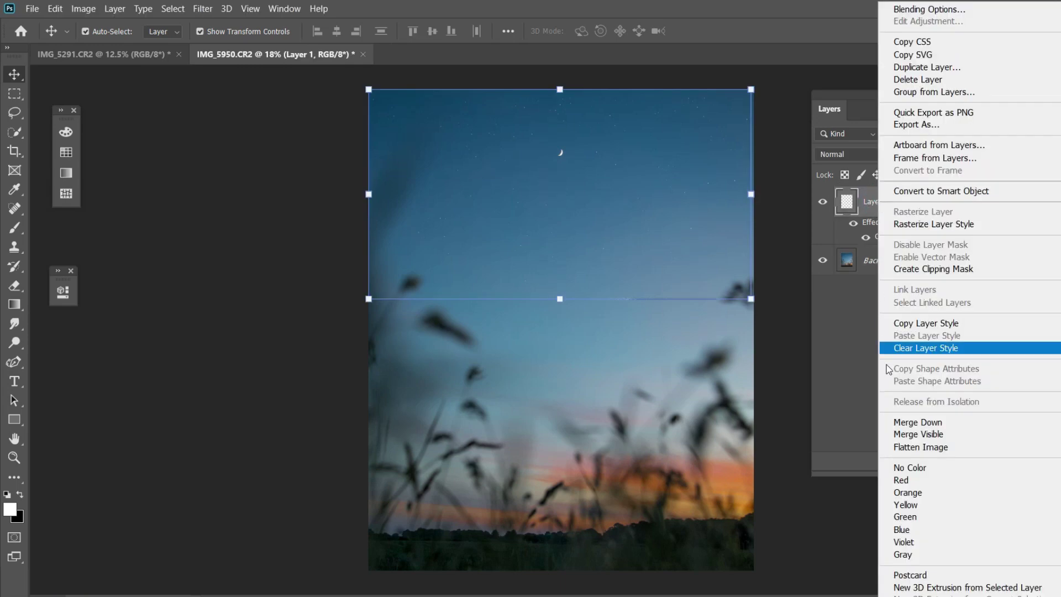
pyautogui.click(923, 423)
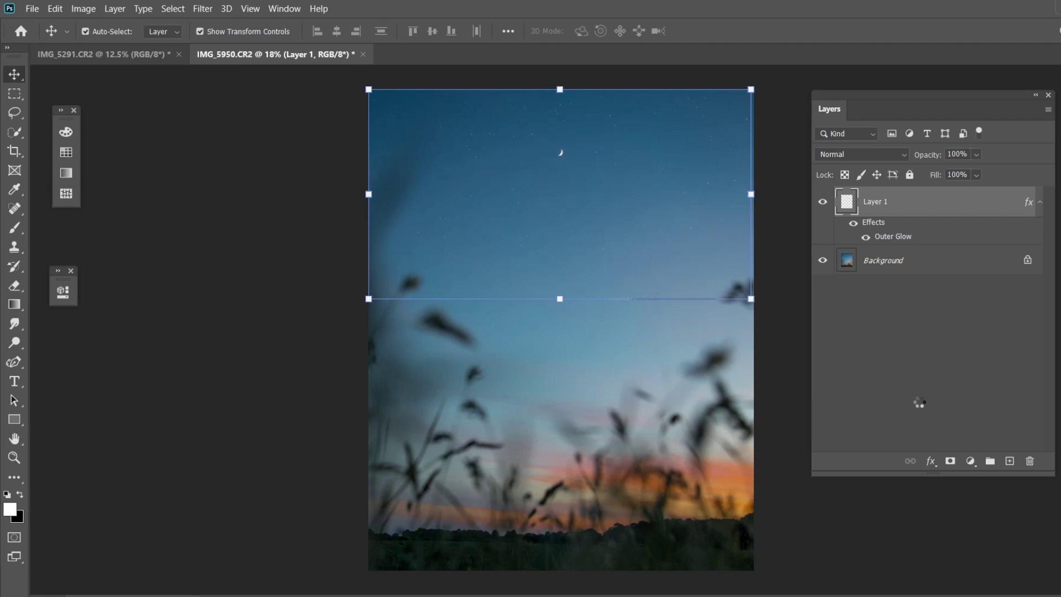
# Step: Apply the Camera Raw Filter to the merged grasses photo with the tint set to +15
pyautogui.click(195, 8)
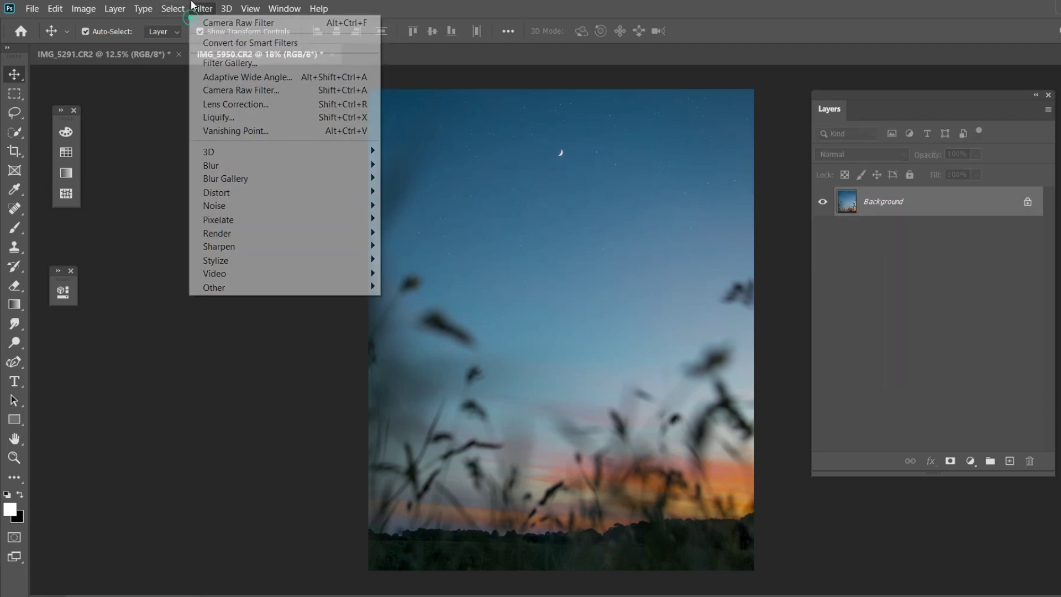
pyautogui.click(212, 90)
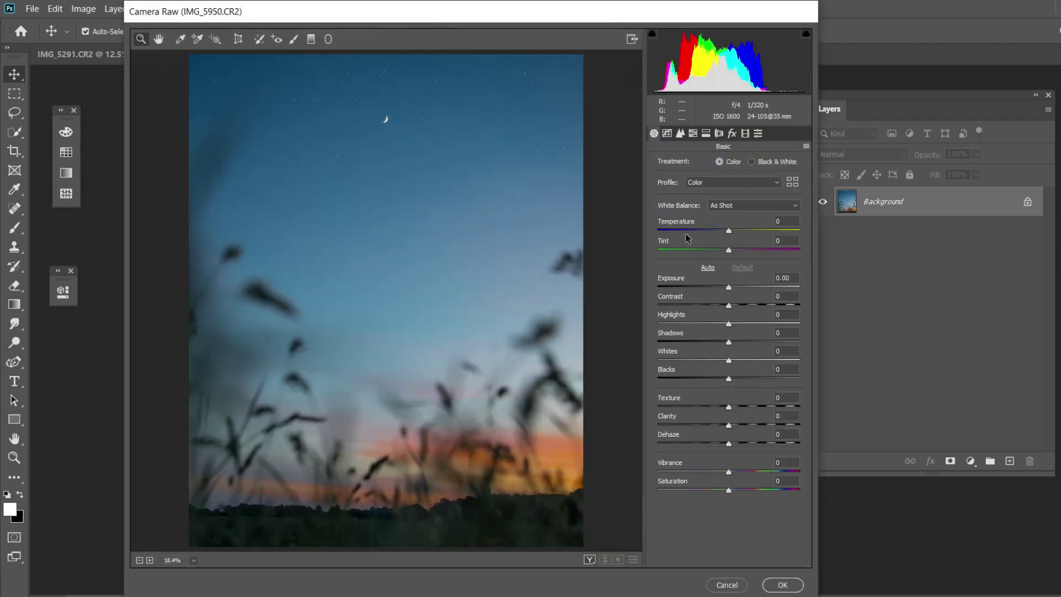
pyautogui.moveTo(731, 250)
pyautogui.mouseDown()
pyautogui.moveTo(744, 255)
pyautogui.moveTo(712, 253)
pyautogui.moveTo(742, 252)
pyautogui.mouseUp()
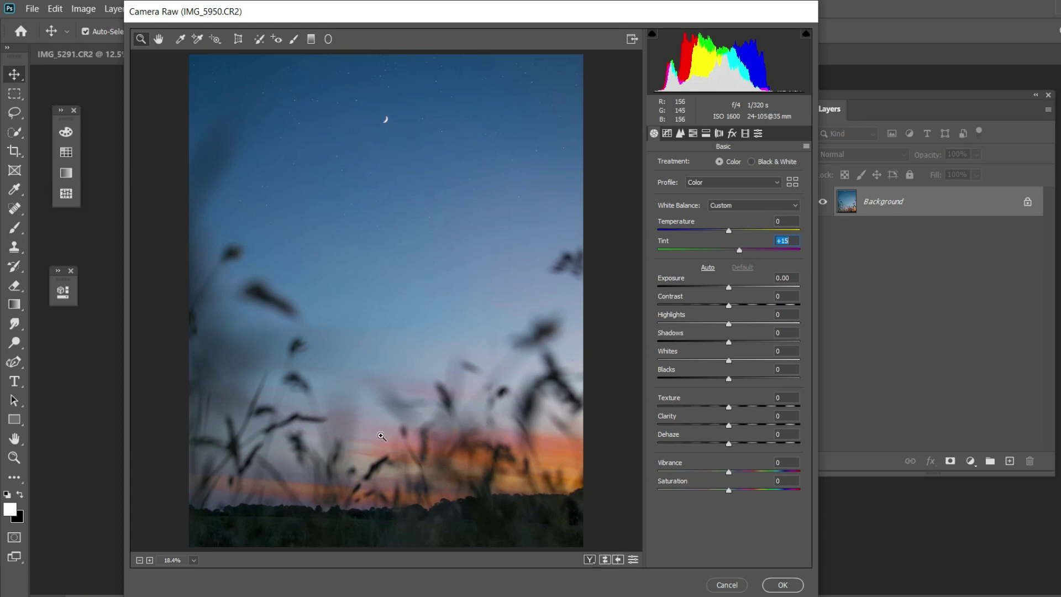
pyautogui.click(780, 585)
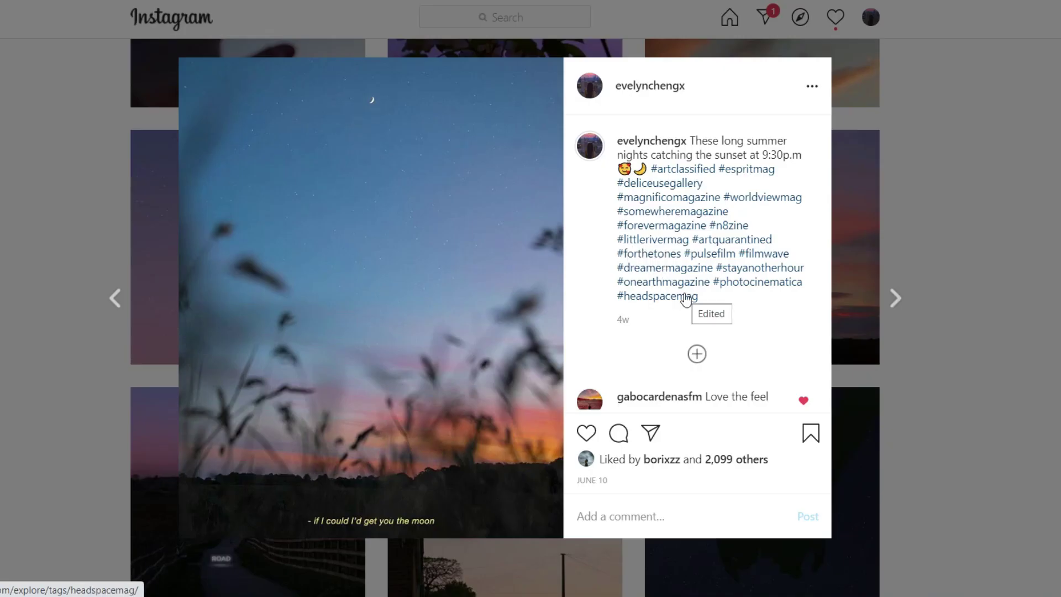
# Step: On Instagram, close the open moon and grasses post and look through the profile's photo grid up to the profile header
pyautogui.click(986, 196)
pyautogui.scroll(8, 986, 196)
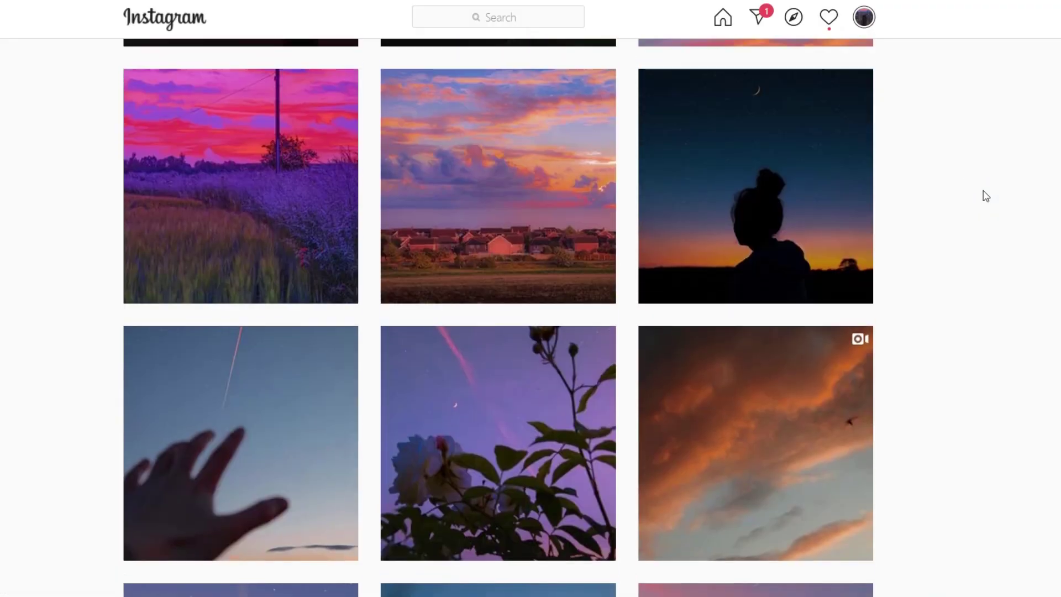
pyautogui.scroll(15, 986, 196)
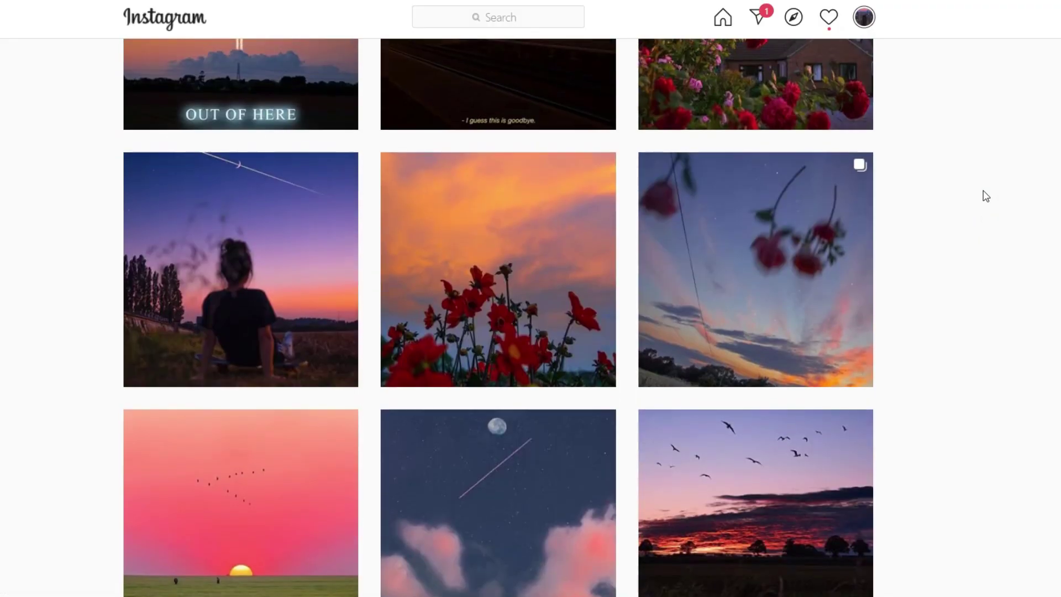
pyautogui.scroll(9, 986, 196)
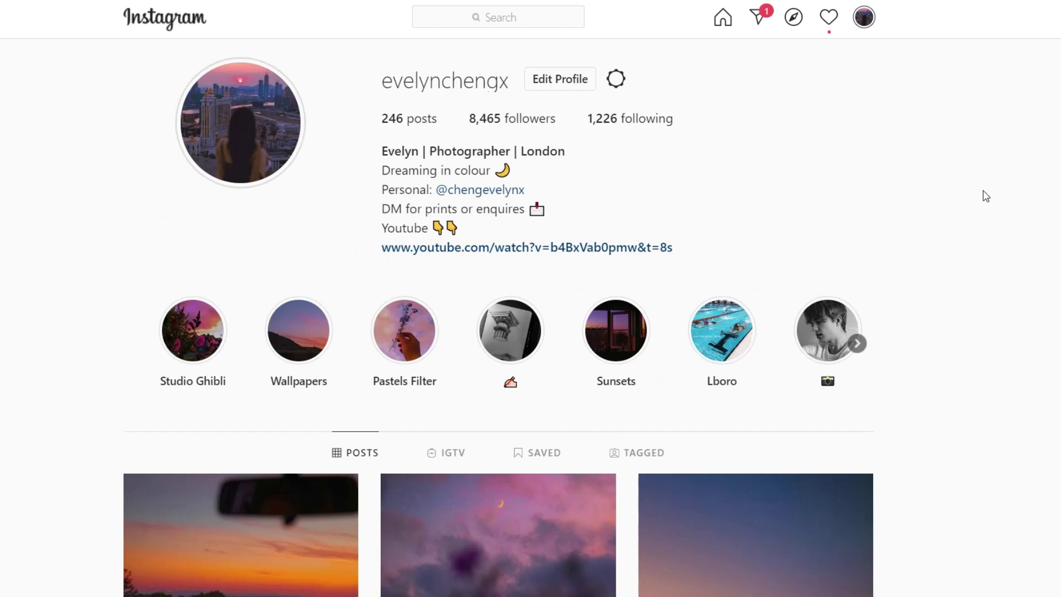